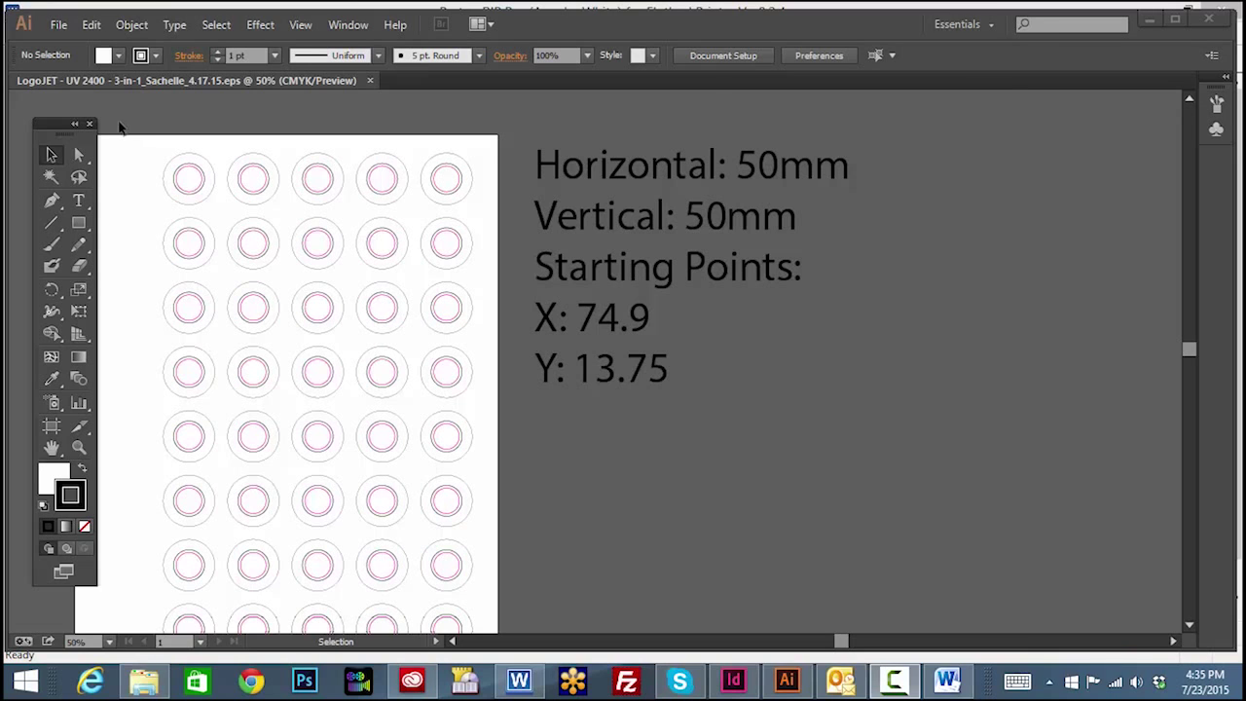
- In PartnerRIP's View > Template settings, change the template shape to an ellipse
{"action": "left_click", "coordinate": [58, 27]}
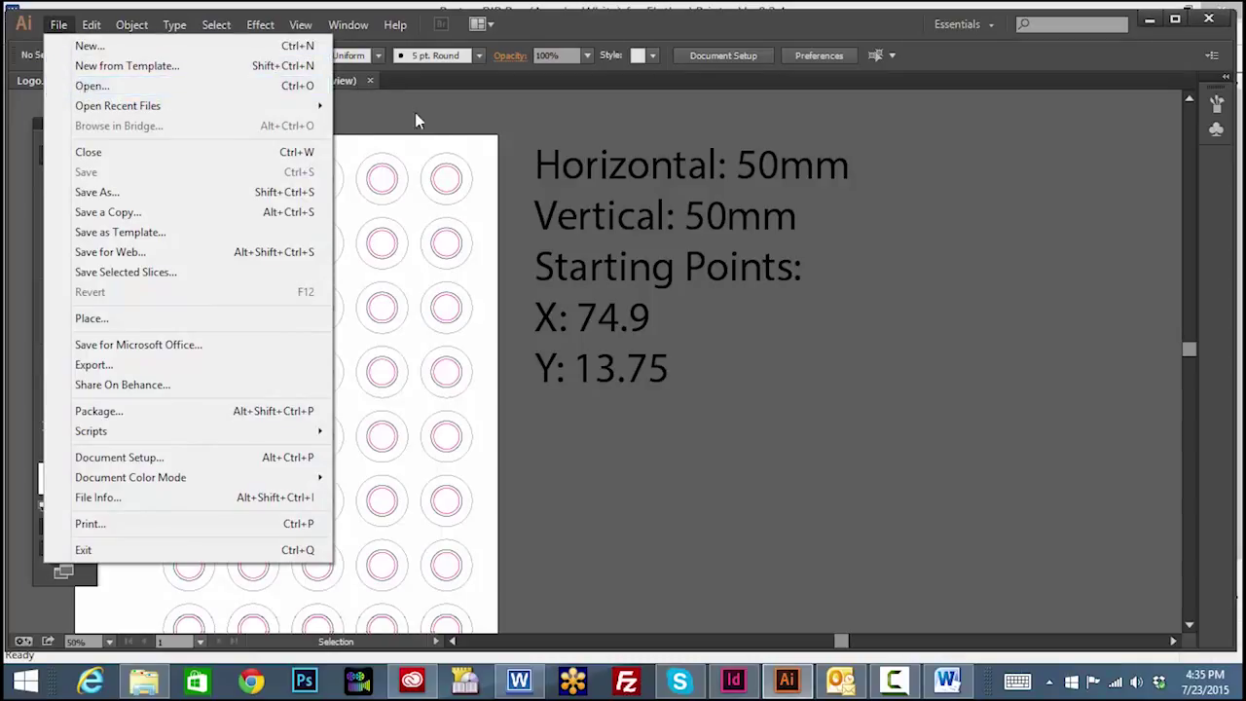
{"action": "left_click", "coordinate": [415, 121]}
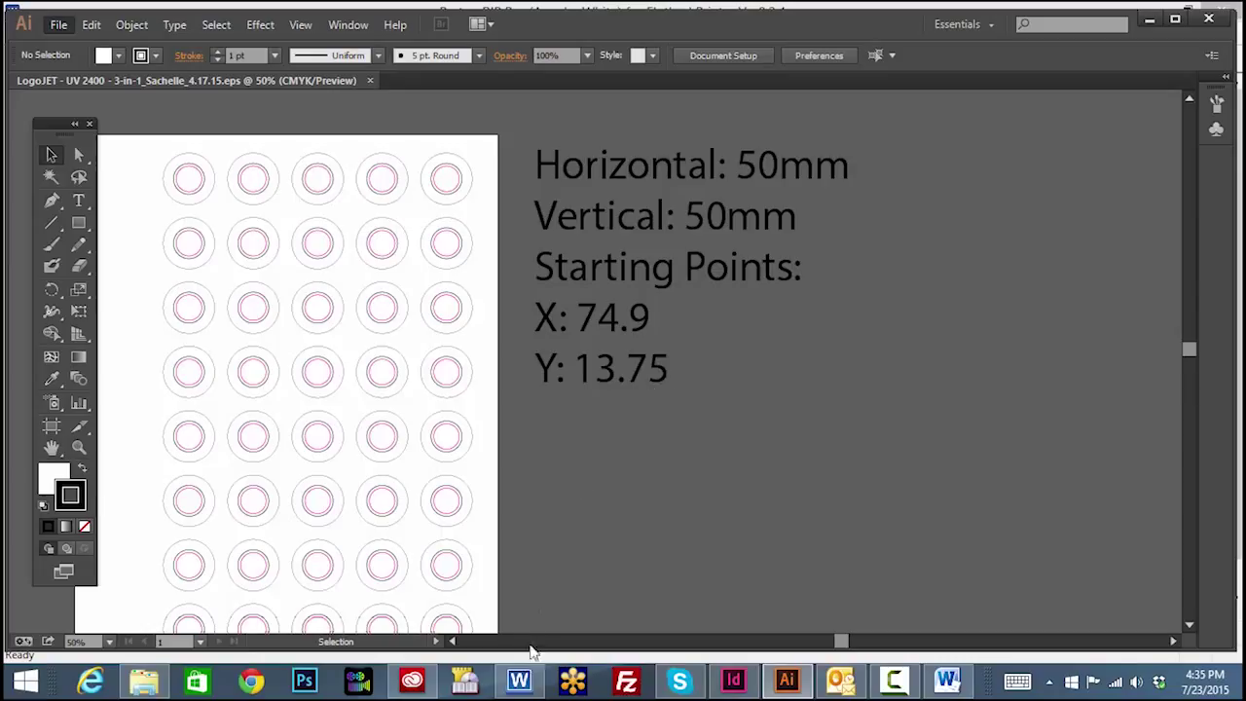
{"action": "left_click", "coordinate": [519, 681]}
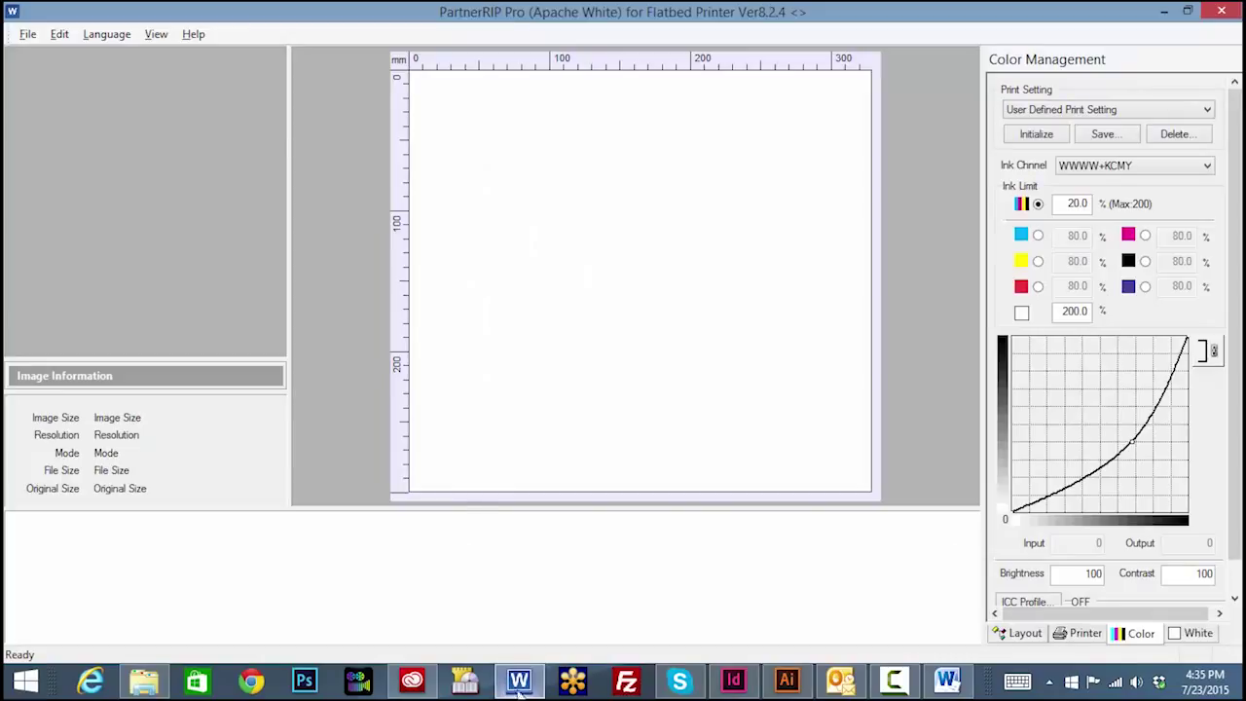
{"action": "left_click", "coordinate": [155, 37]}
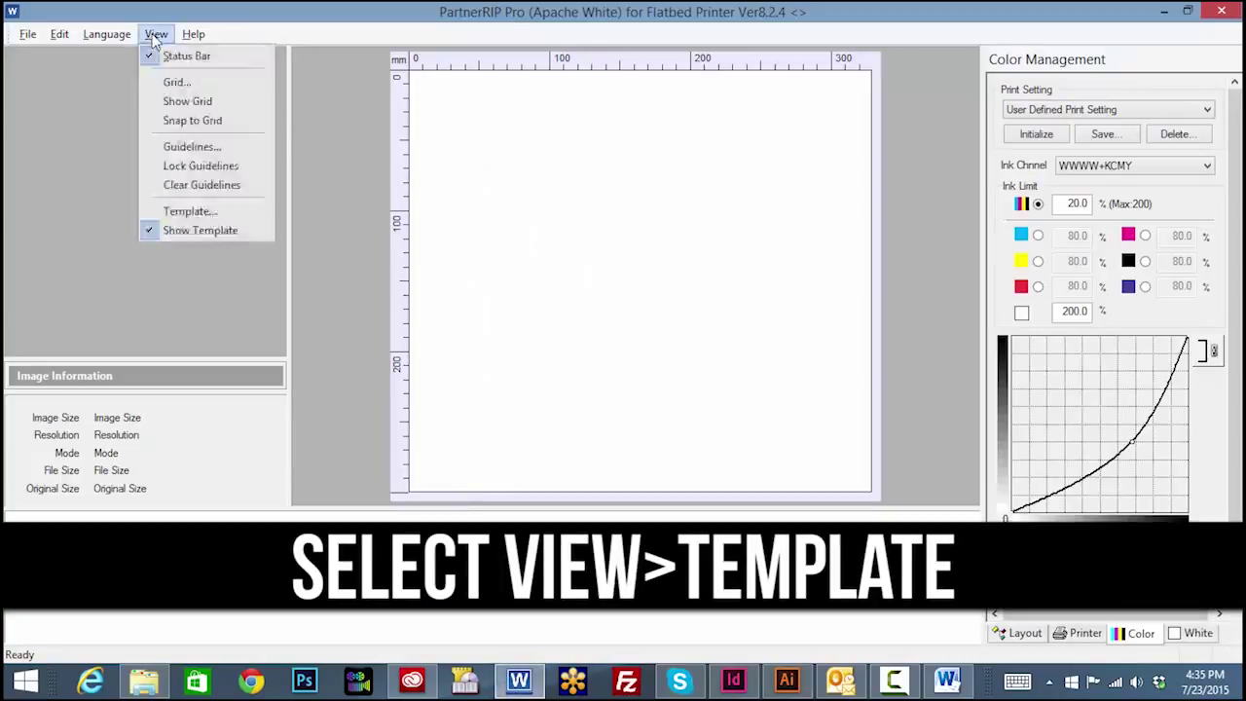
{"action": "left_click", "coordinate": [173, 212]}
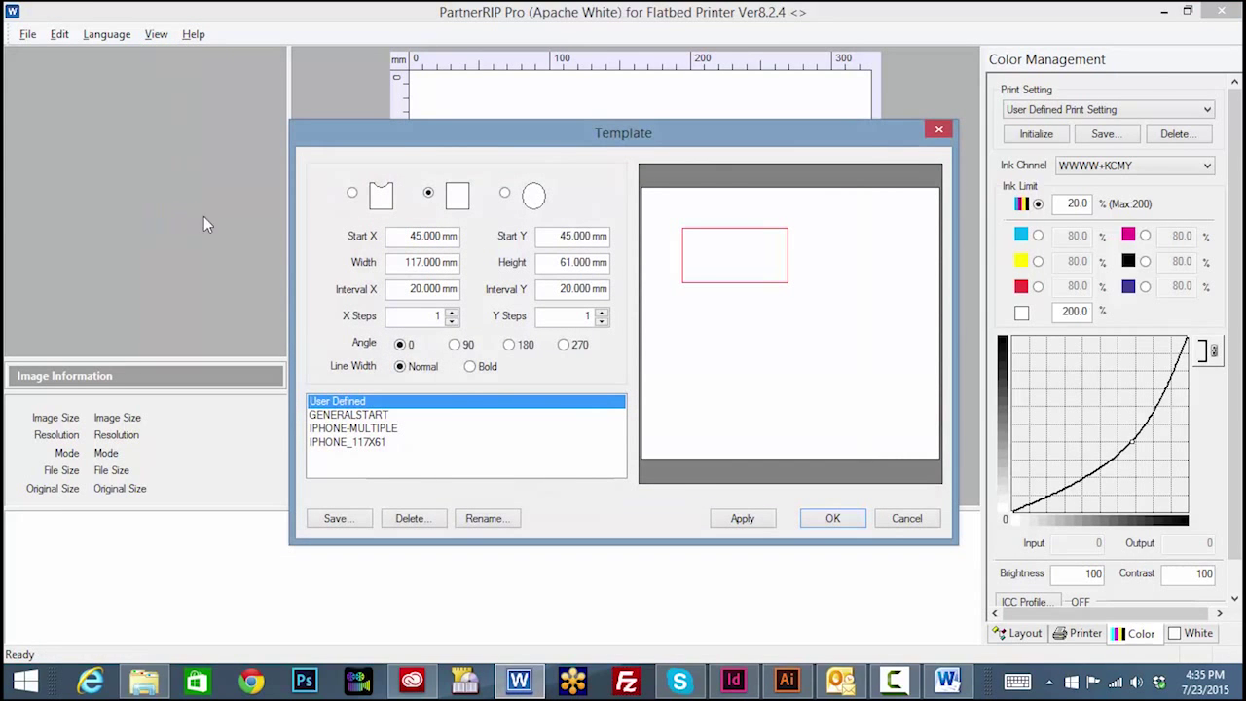
{"action": "left_click", "coordinate": [505, 196]}
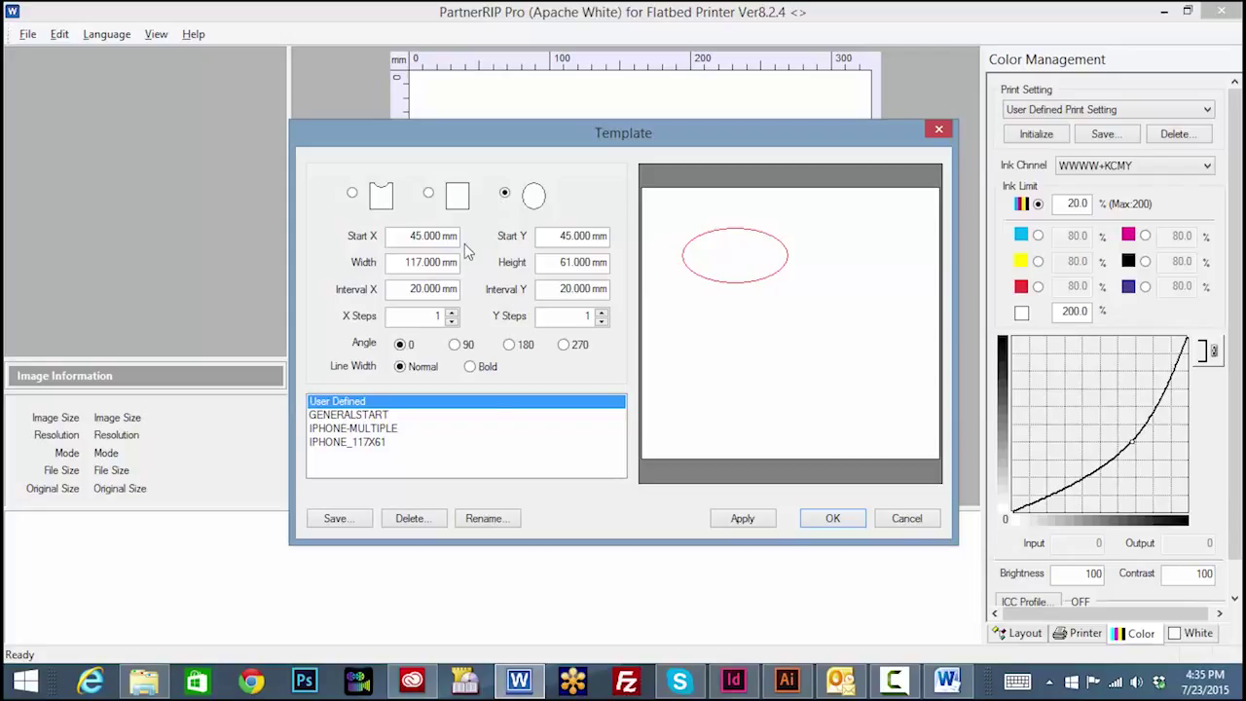
{"action": "left_click", "coordinate": [784, 681]}
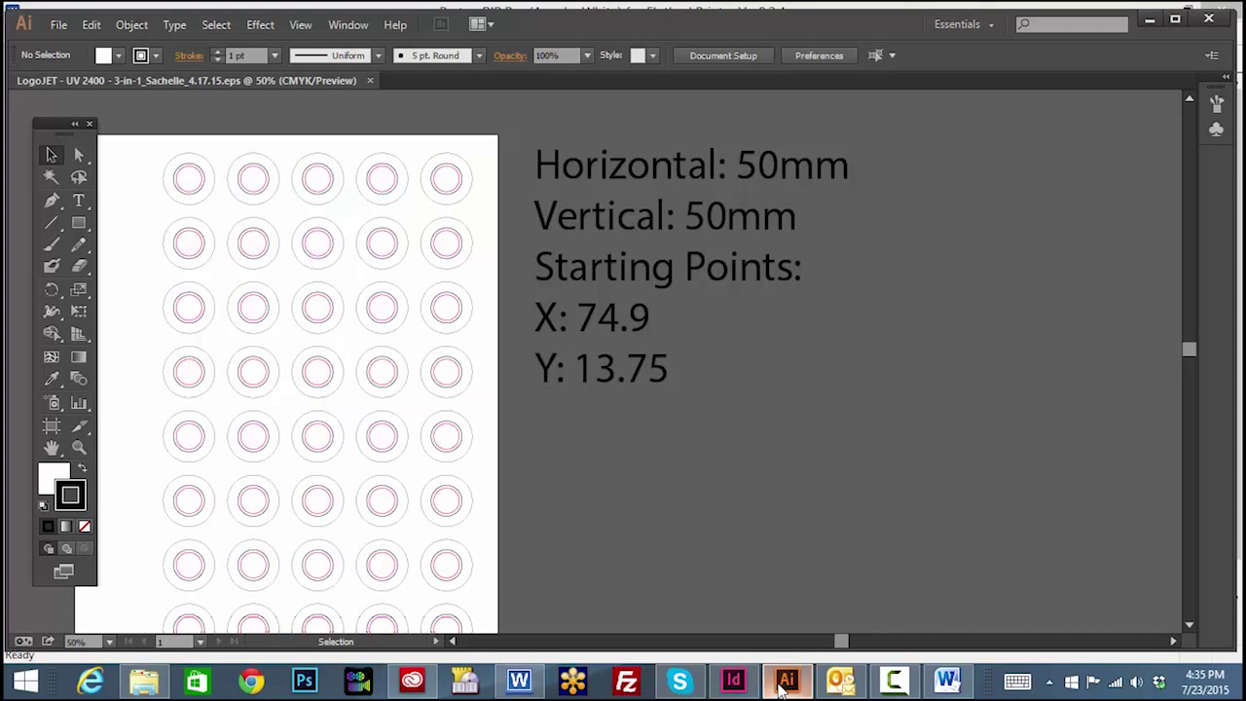
- Set the template's start position to X 74.9 mm and Y 13.75 mm
{"action": "left_click", "coordinate": [516, 680]}
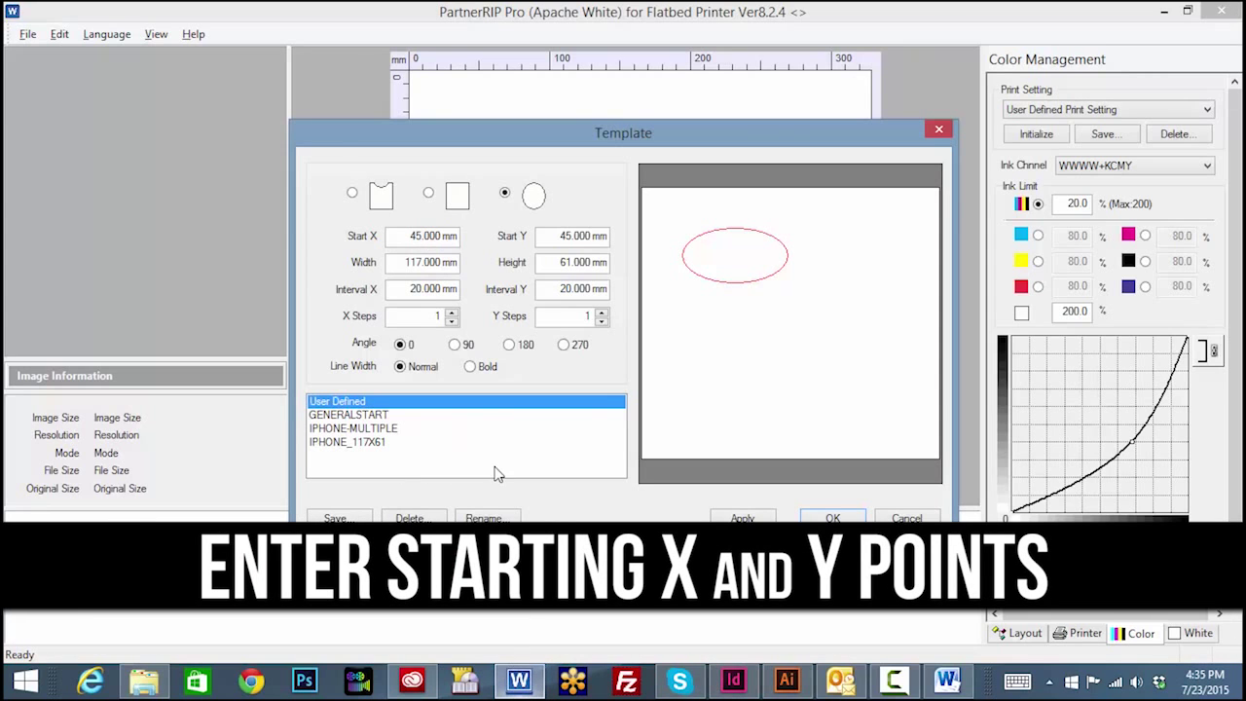
{"action": "left_click_drag", "start_coordinate": [410, 236], "coordinate": [449, 240]}
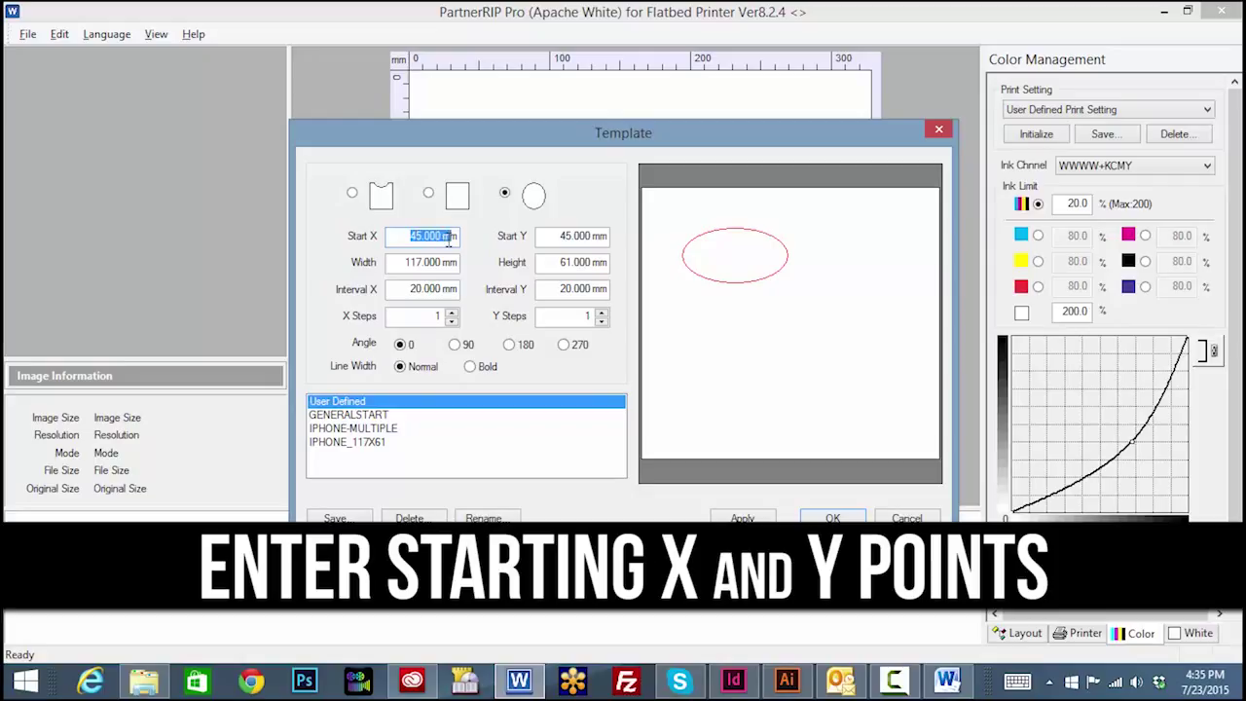
{"action": "key", "text": "BackSpace"}
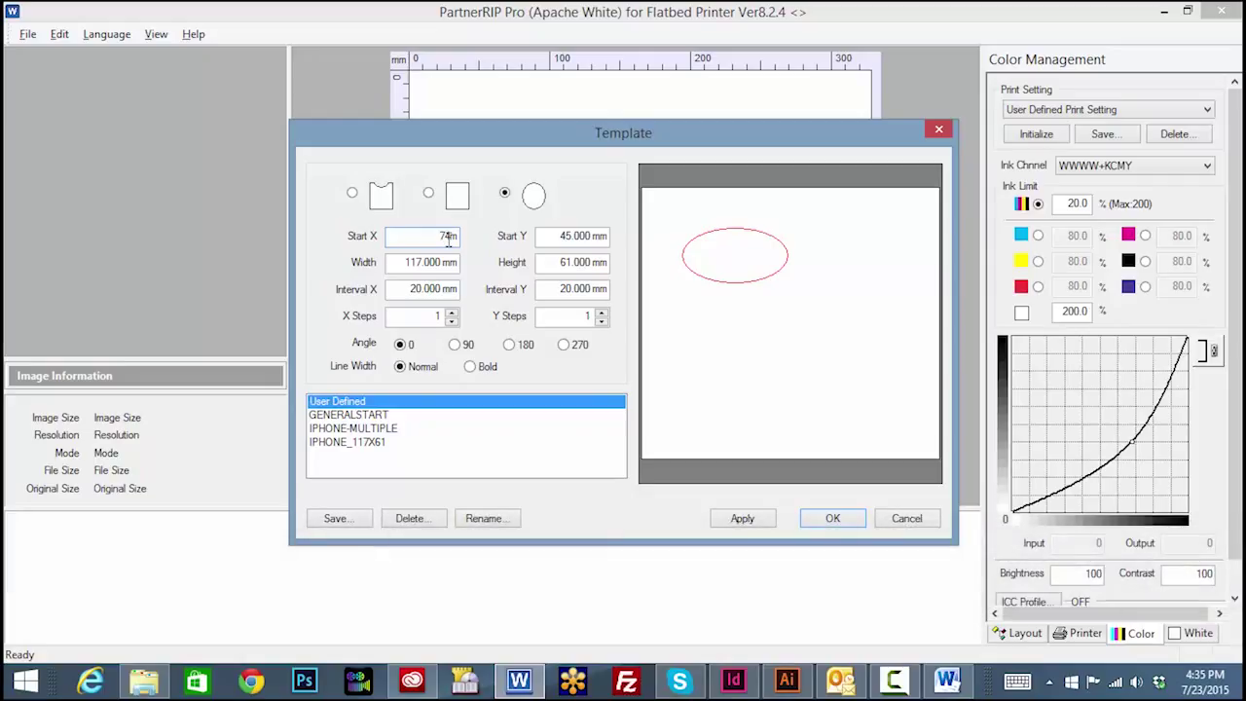
{"action": "type", "text": "74.9"}
{"action": "key", "text": "Tab"}
{"action": "type", "text": "1"}
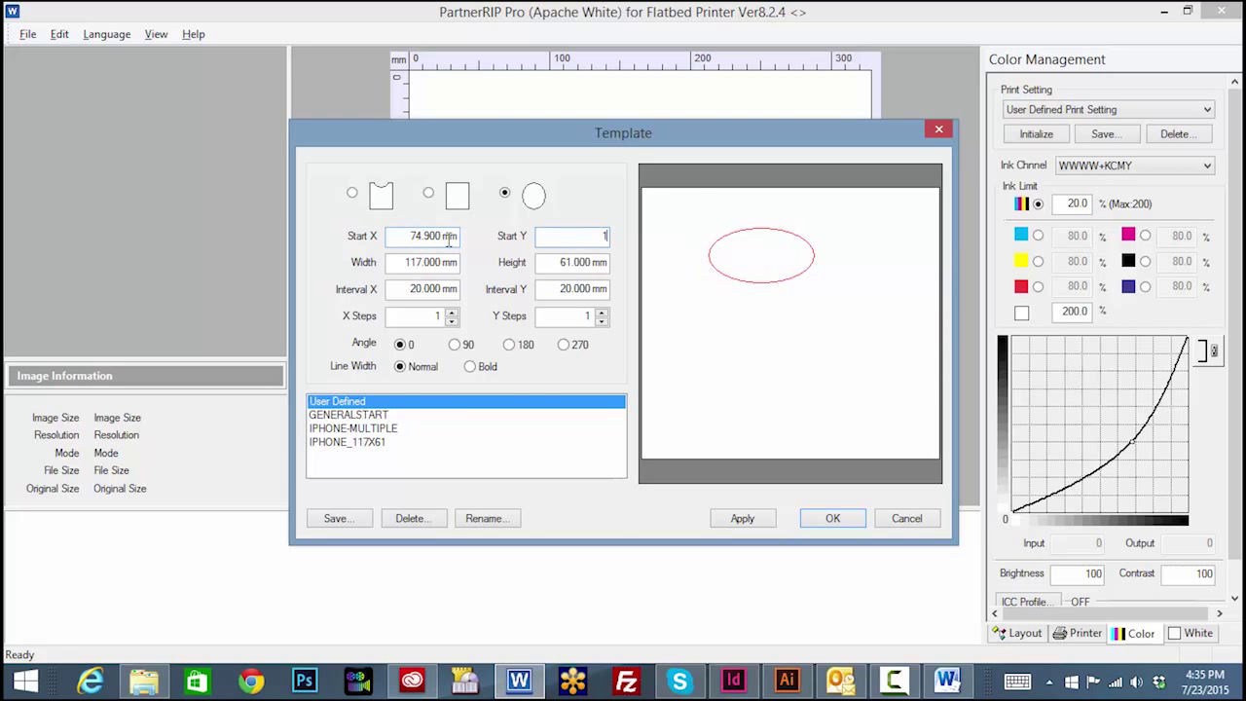
{"action": "type", "text": "3.75"}
{"action": "key", "text": "Tab"}
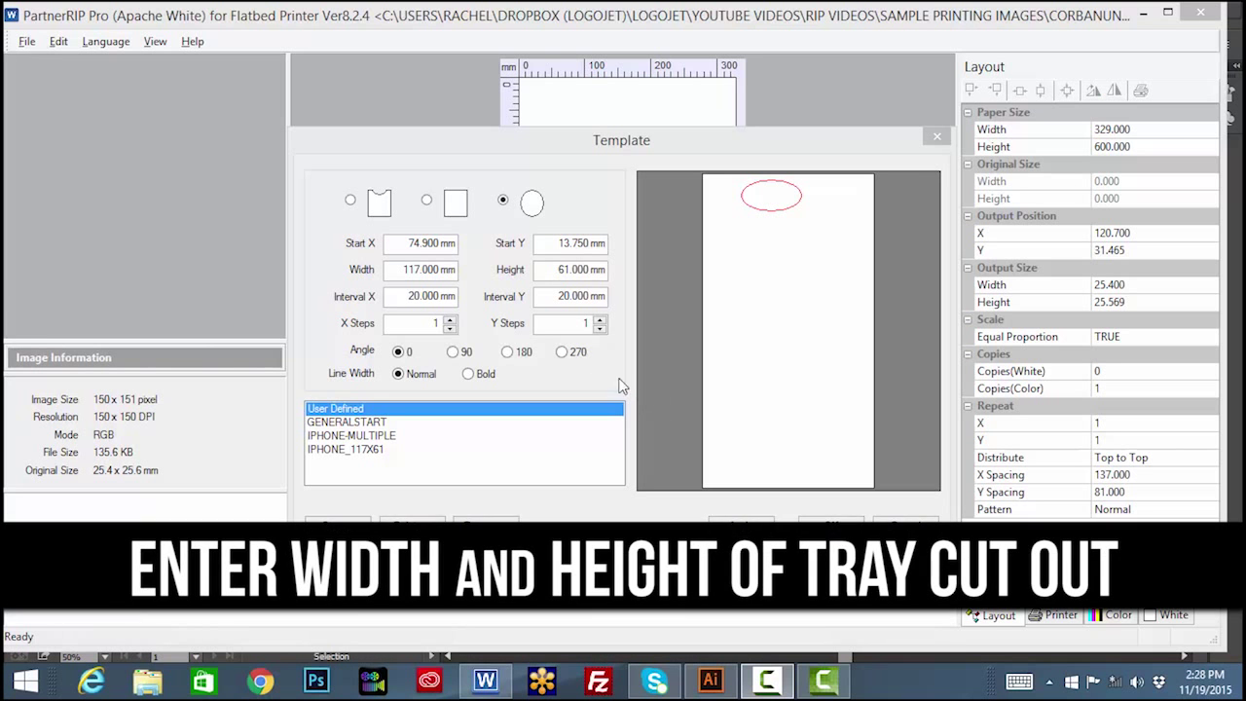
- Set the template width and height to 41 mm each for a circle
{"action": "left_click_drag", "start_coordinate": [403, 270], "coordinate": [449, 271]}
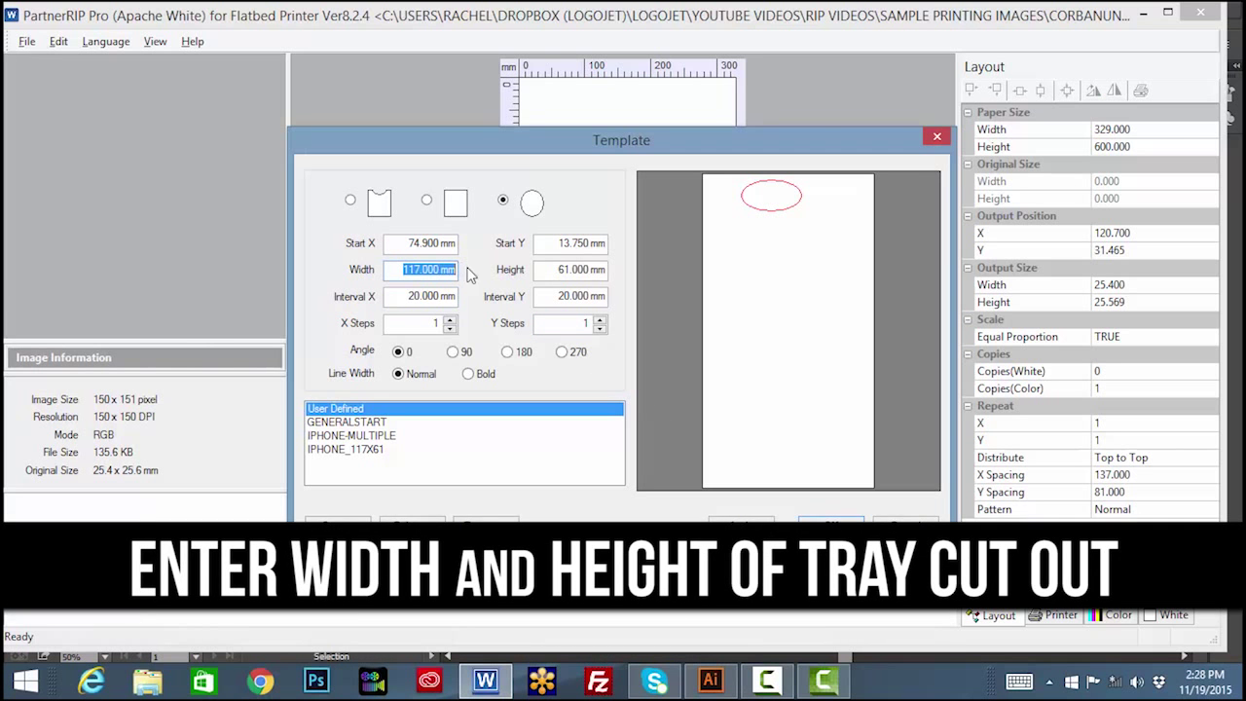
{"action": "type", "text": "41"}
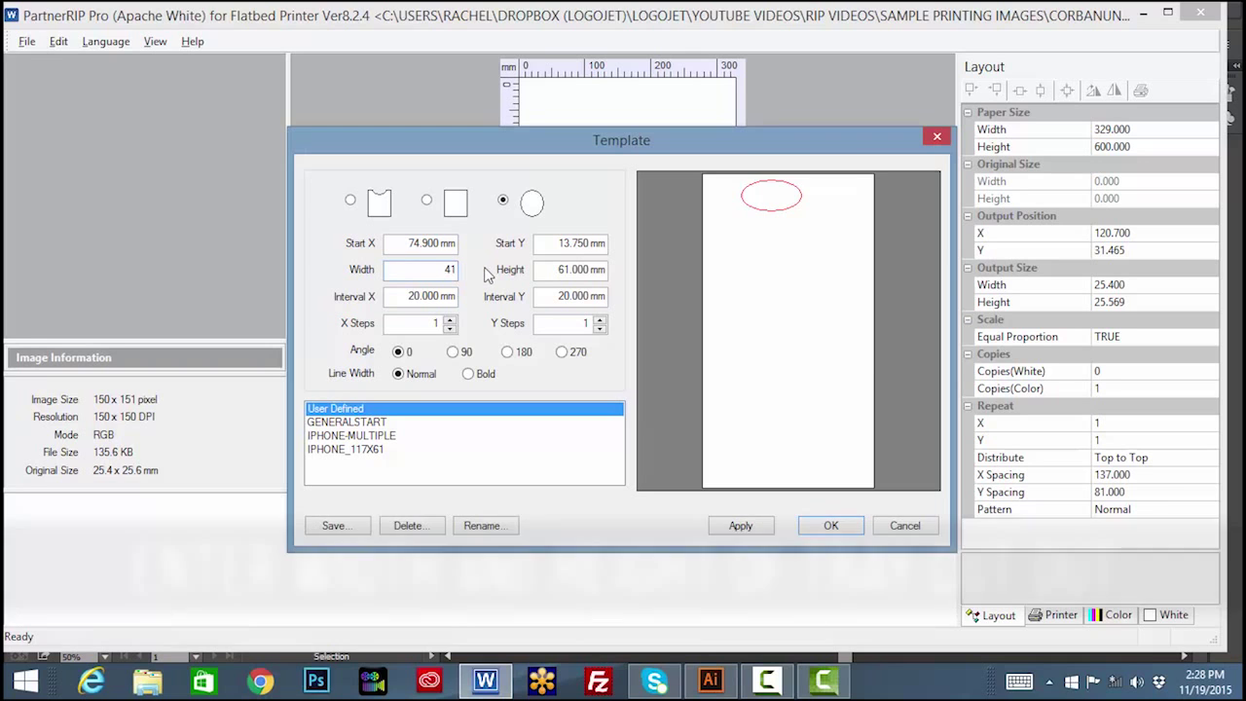
{"action": "key", "text": "Tab"}
{"action": "type", "text": "41"}
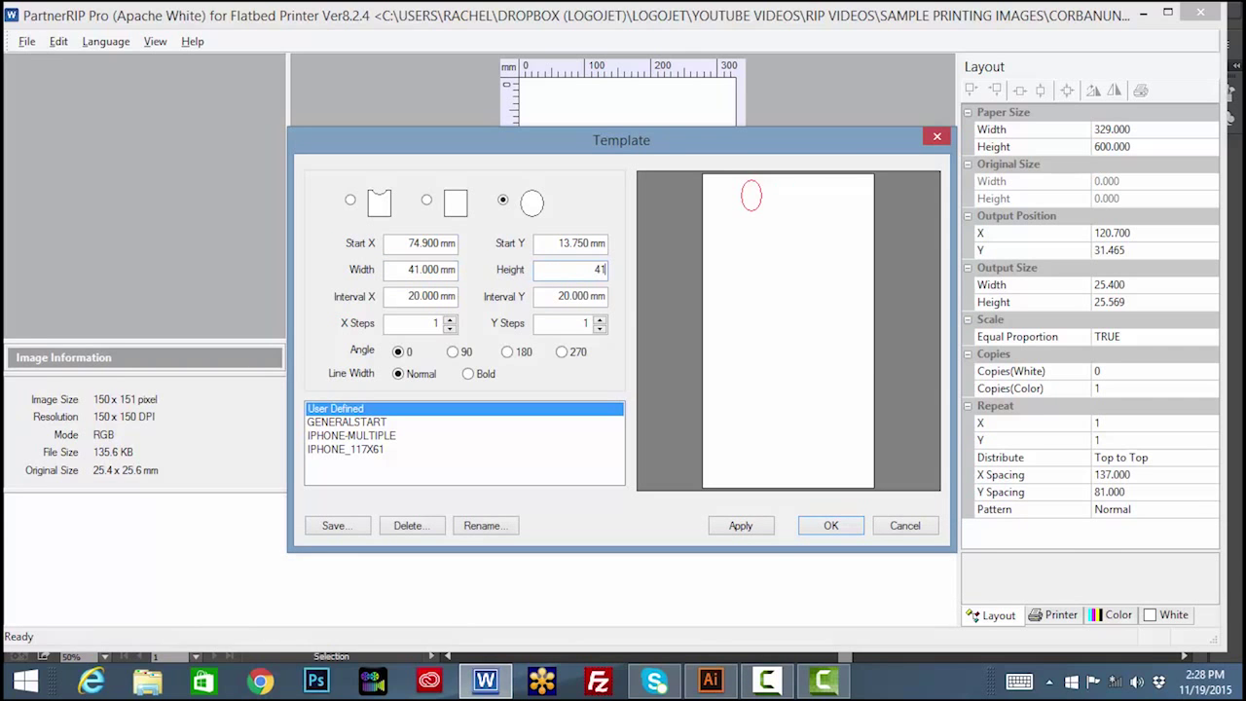
{"action": "key", "text": "Tab"}
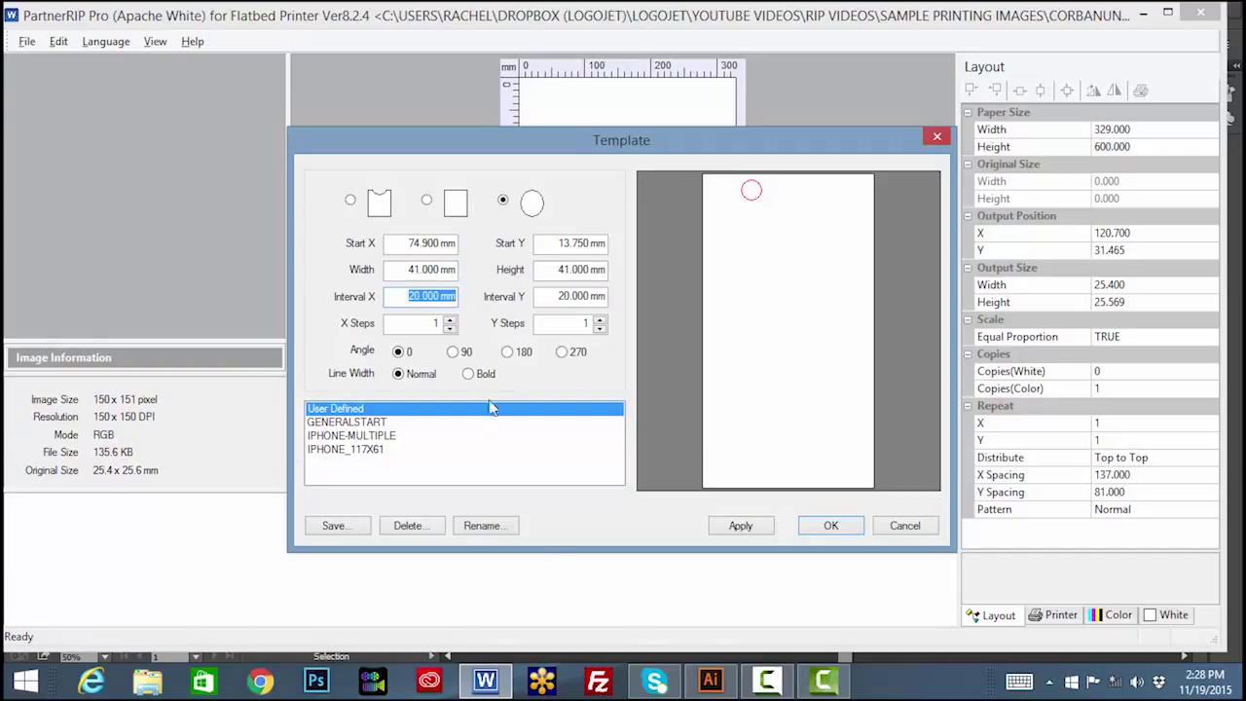
{"action": "left_click", "coordinate": [710, 680]}
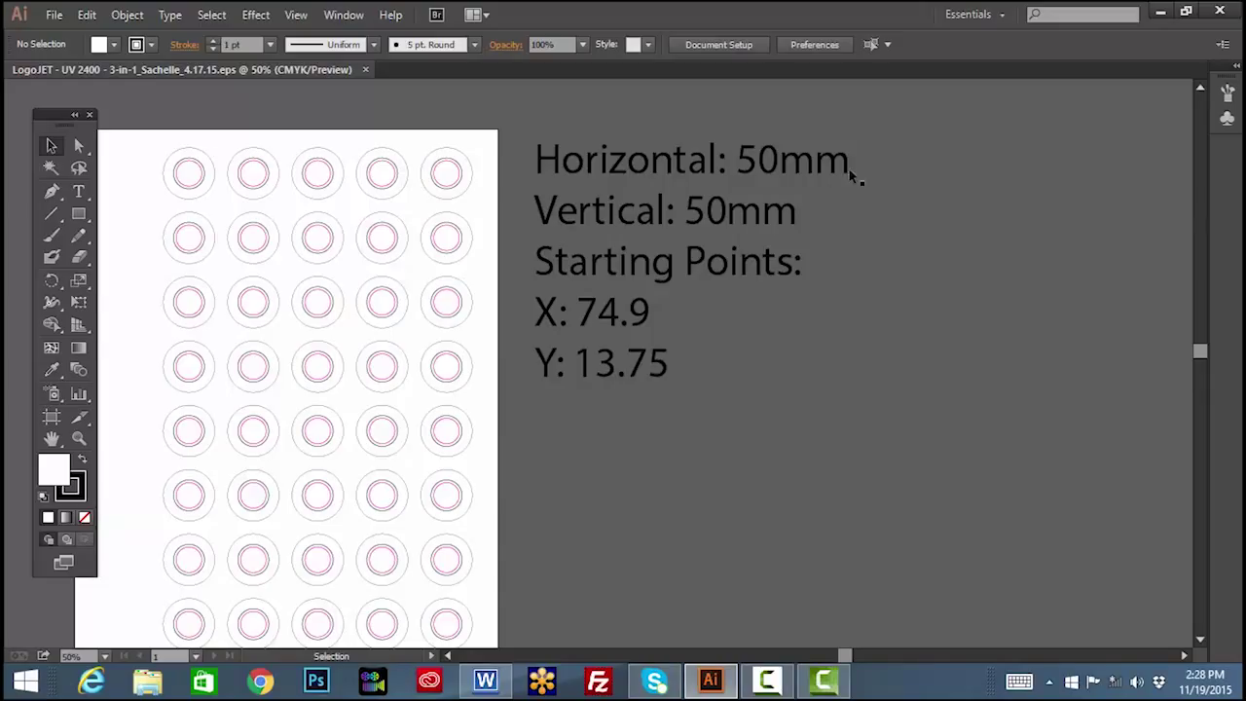
- Return from the Illustrator spacing notes to PartnerRIP's Template dialog
{"action": "left_click", "coordinate": [485, 681]}
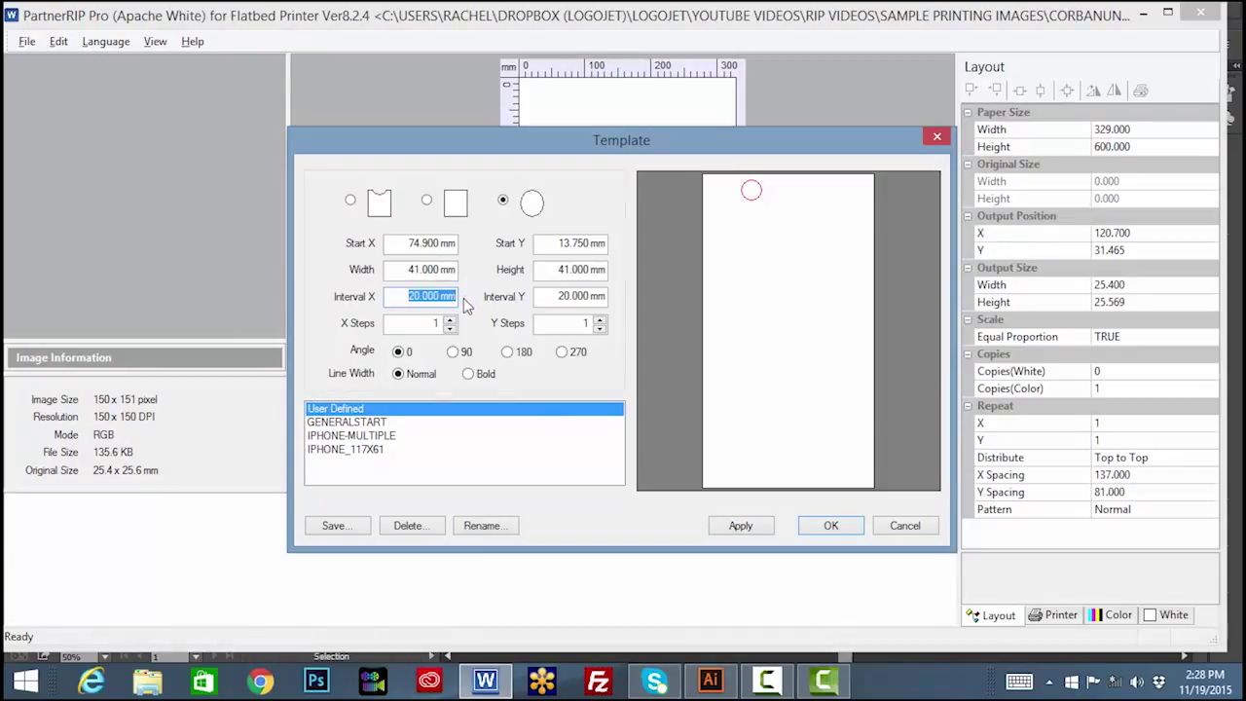
- Set both template intervals to 9 mm and place 5 circles per row
{"action": "type", "text": "9"}
{"action": "key", "text": "Tab"}
{"action": "type", "text": "9"}
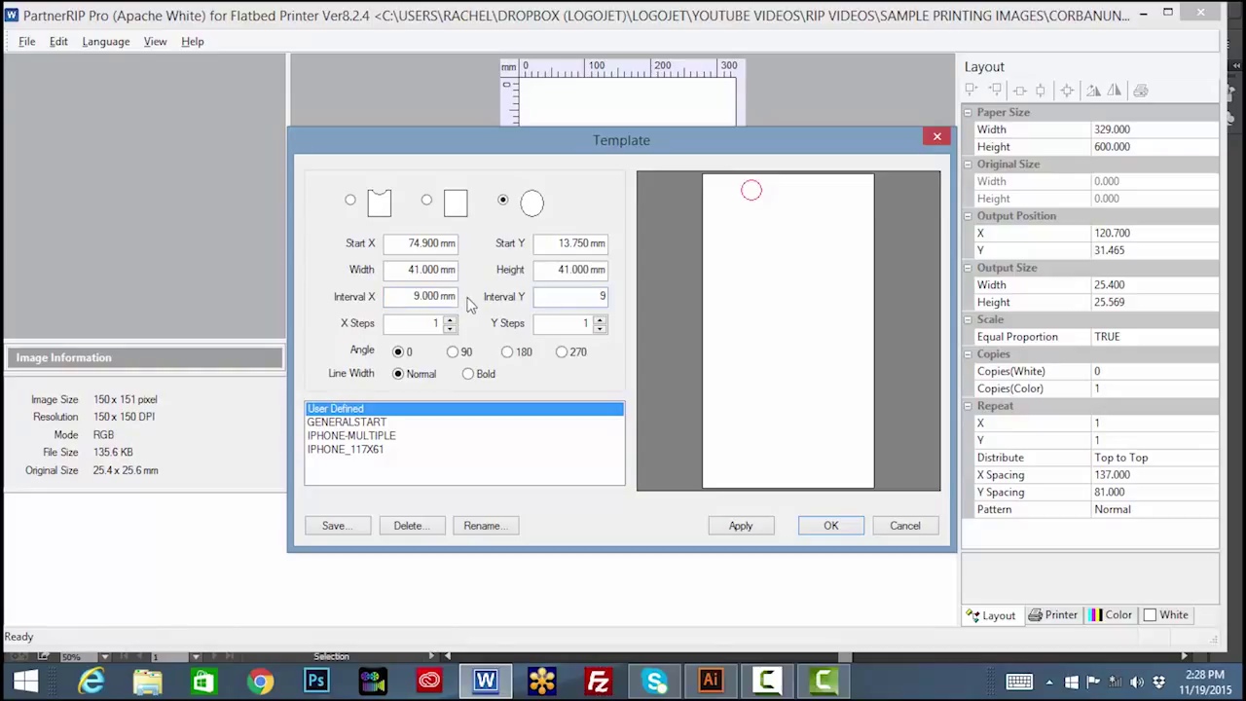
{"action": "key", "text": "Tab"}
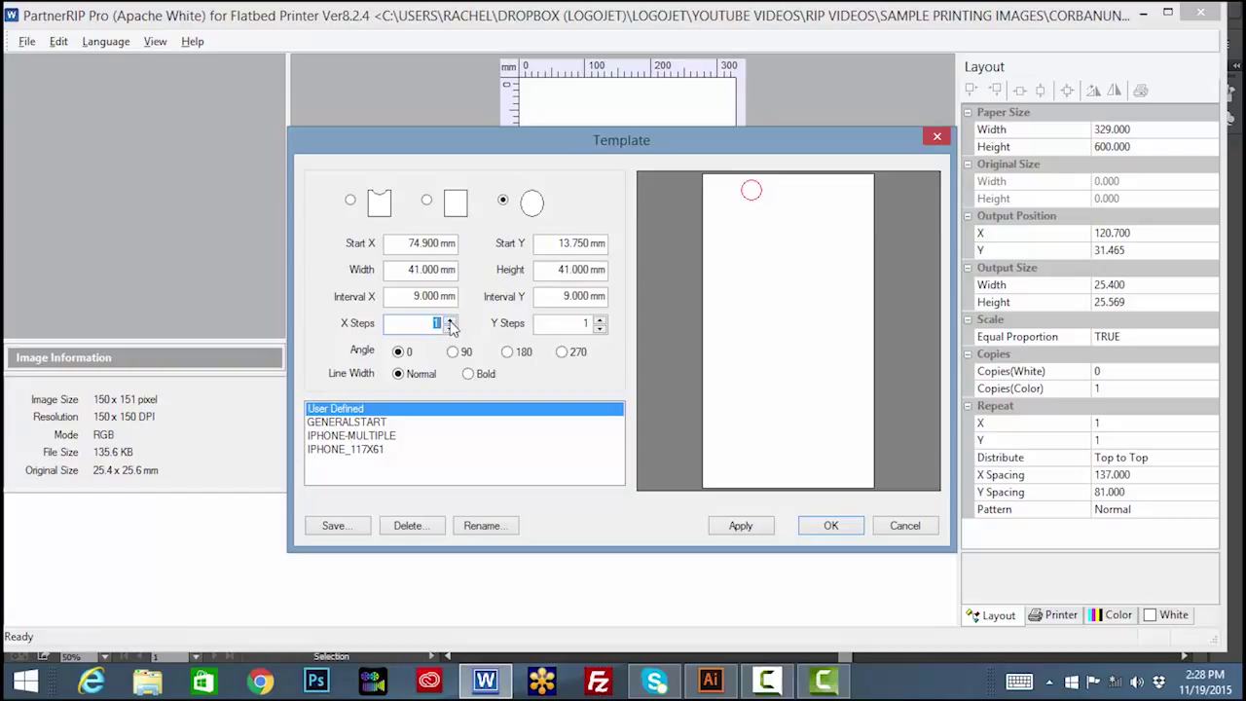
{"action": "left_click", "coordinate": [450, 319]}
{"action": "left_click", "coordinate": [449, 319]}
{"action": "left_click", "coordinate": [449, 319]}
{"action": "left_click", "coordinate": [450, 321]}
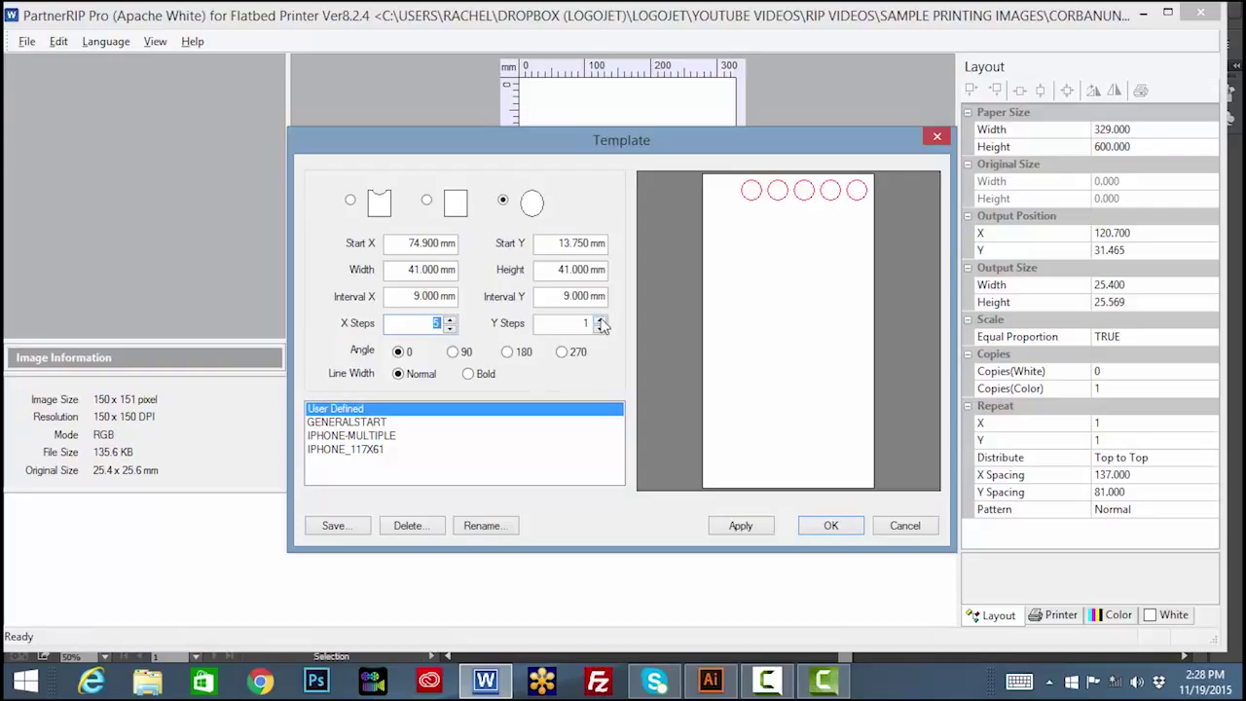
- Raise the row count to 12 for a 5 × 12 grid and start saving it
{"action": "left_click", "coordinate": [601, 319]}
{"action": "left_click", "coordinate": [600, 320]}
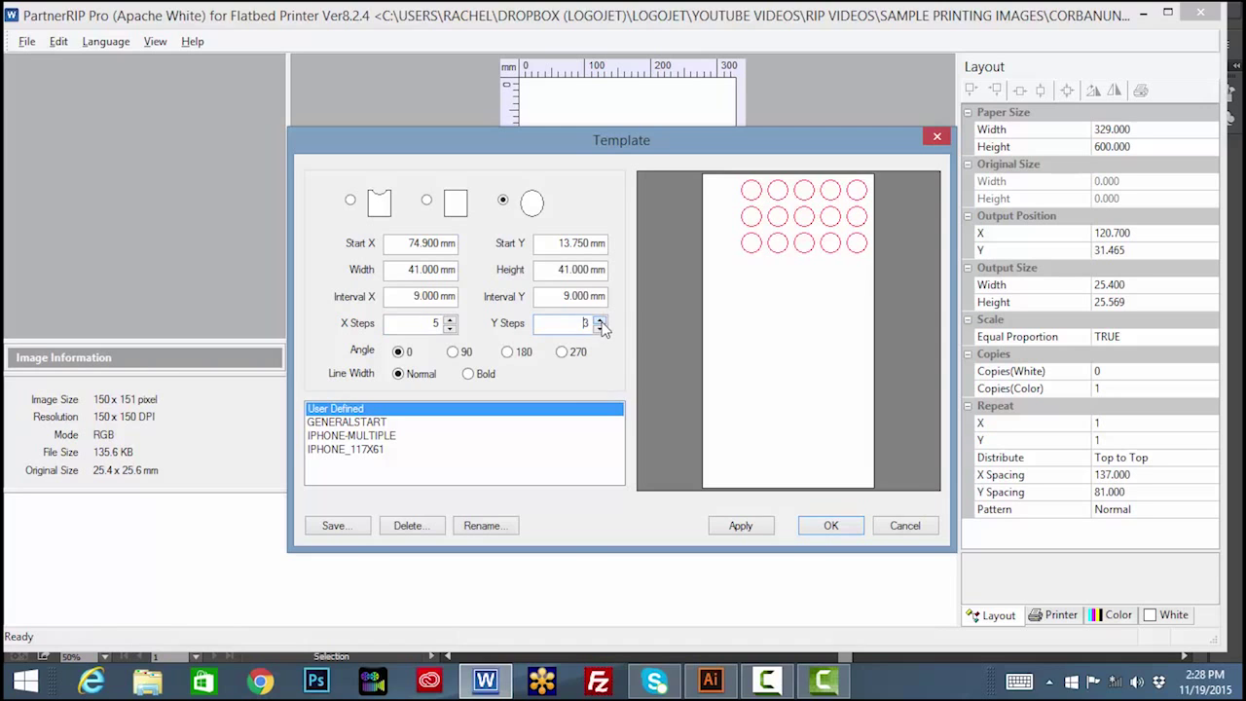
{"action": "left_click", "coordinate": [601, 320]}
{"action": "left_click", "coordinate": [600, 320]}
{"action": "left_click", "coordinate": [601, 320]}
{"action": "left_click", "coordinate": [601, 321]}
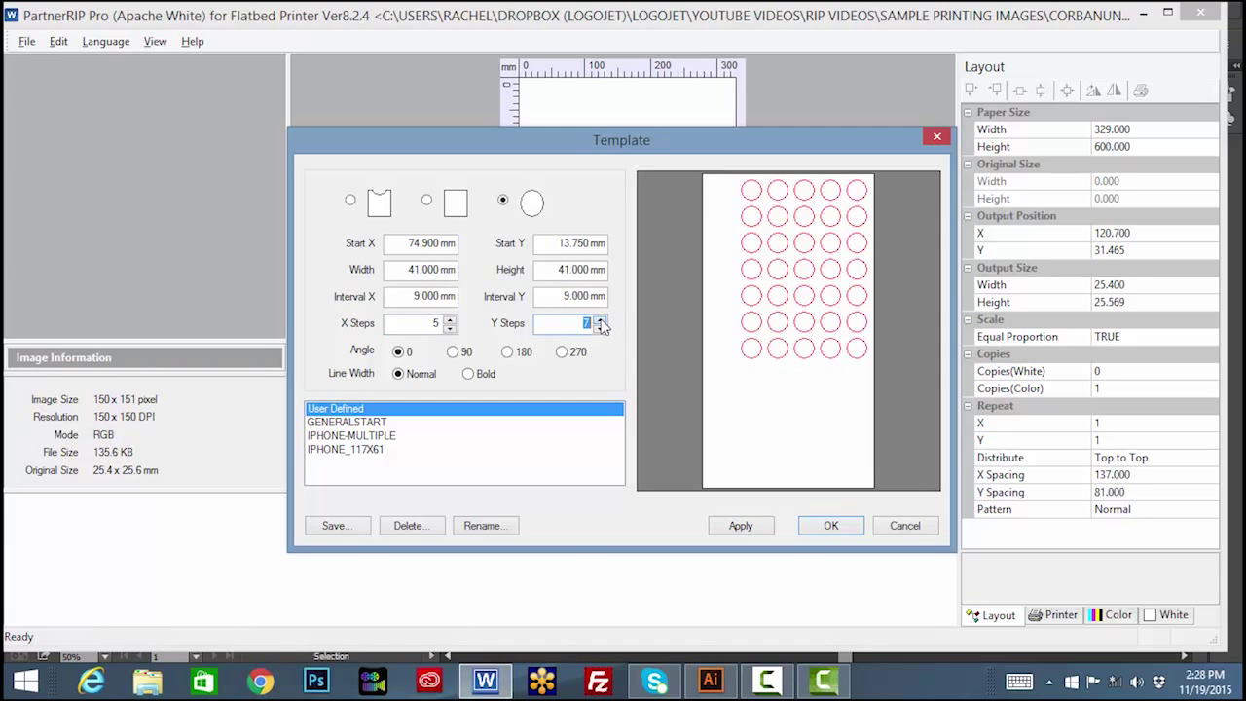
{"action": "left_click", "coordinate": [600, 321]}
{"action": "left_click", "coordinate": [600, 320]}
{"action": "left_click", "coordinate": [601, 321]}
{"action": "left_click", "coordinate": [600, 320]}
{"action": "left_click", "coordinate": [600, 320]}
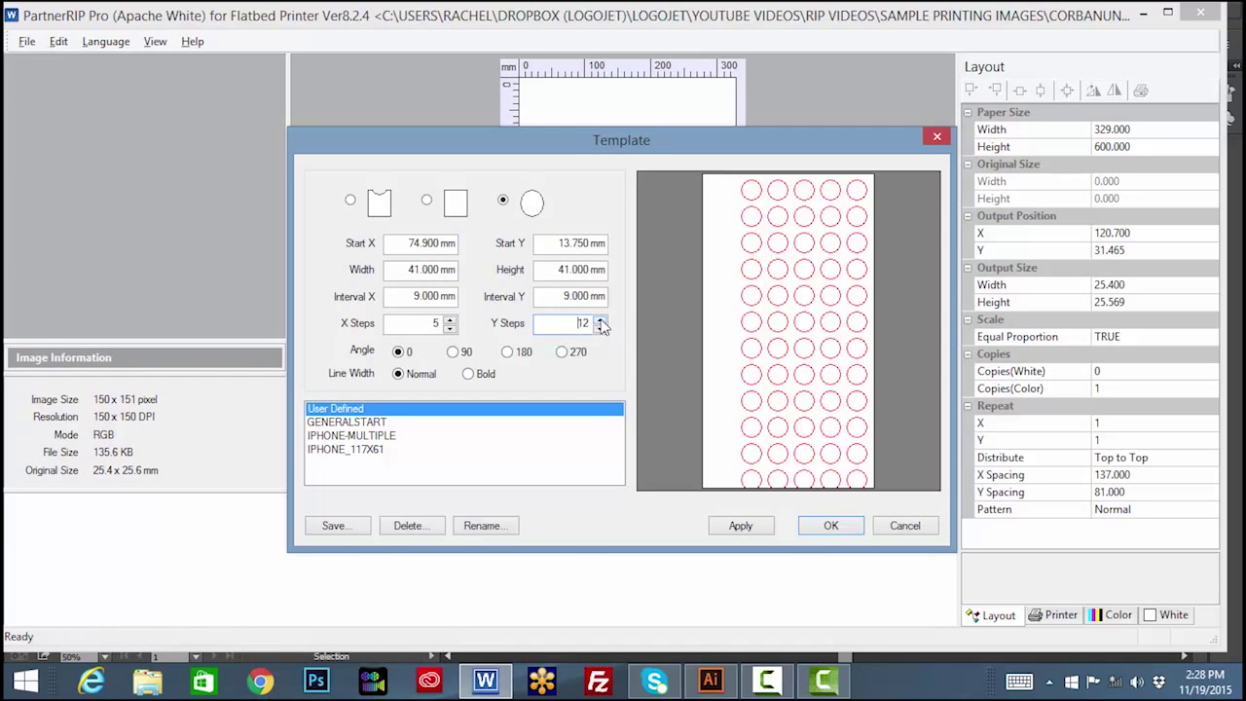
{"action": "left_click", "coordinate": [600, 324]}
{"action": "left_click", "coordinate": [329, 524]}
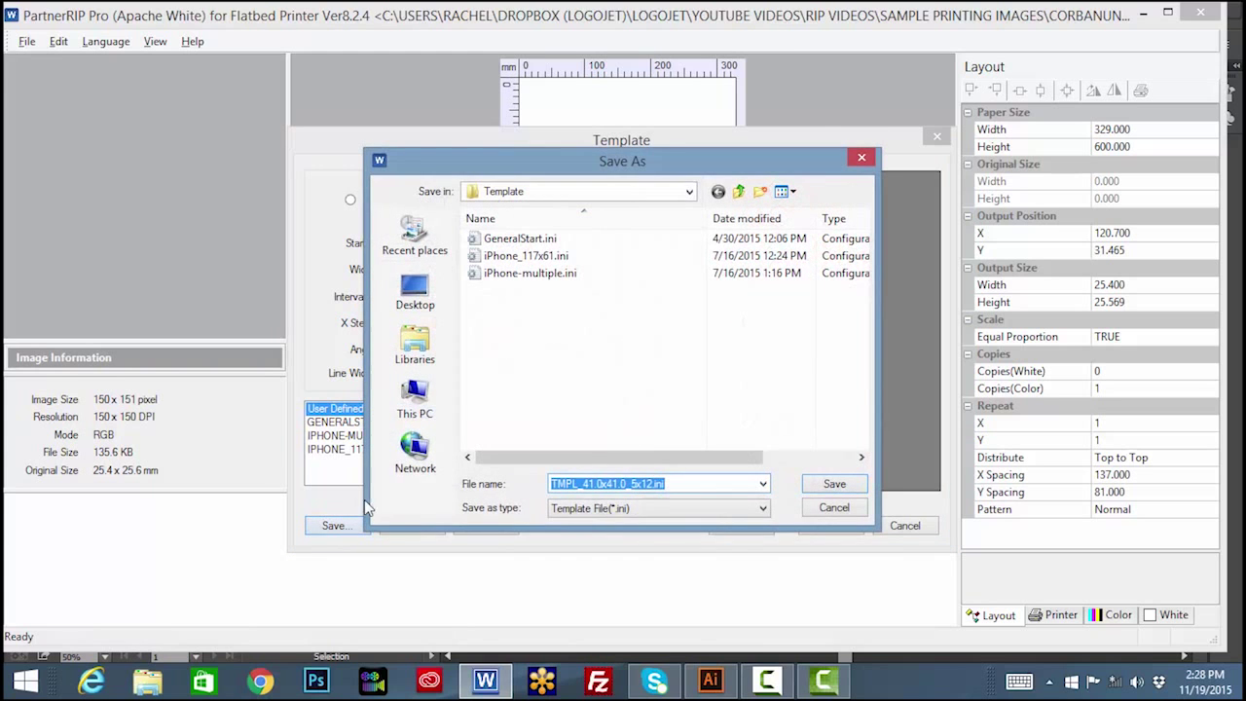
- Save the circle template under the file name 3in1_9mm
{"action": "type", "text": "2x"}
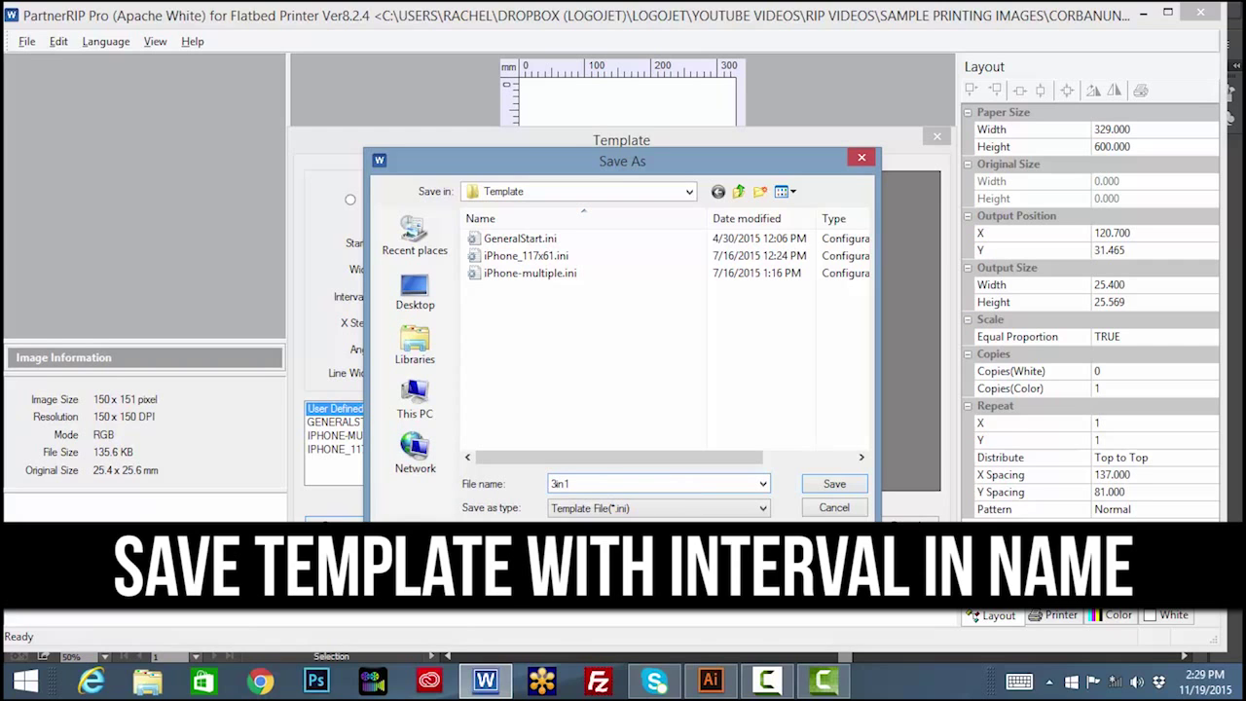
{"action": "type", "text": "1_9mm"}
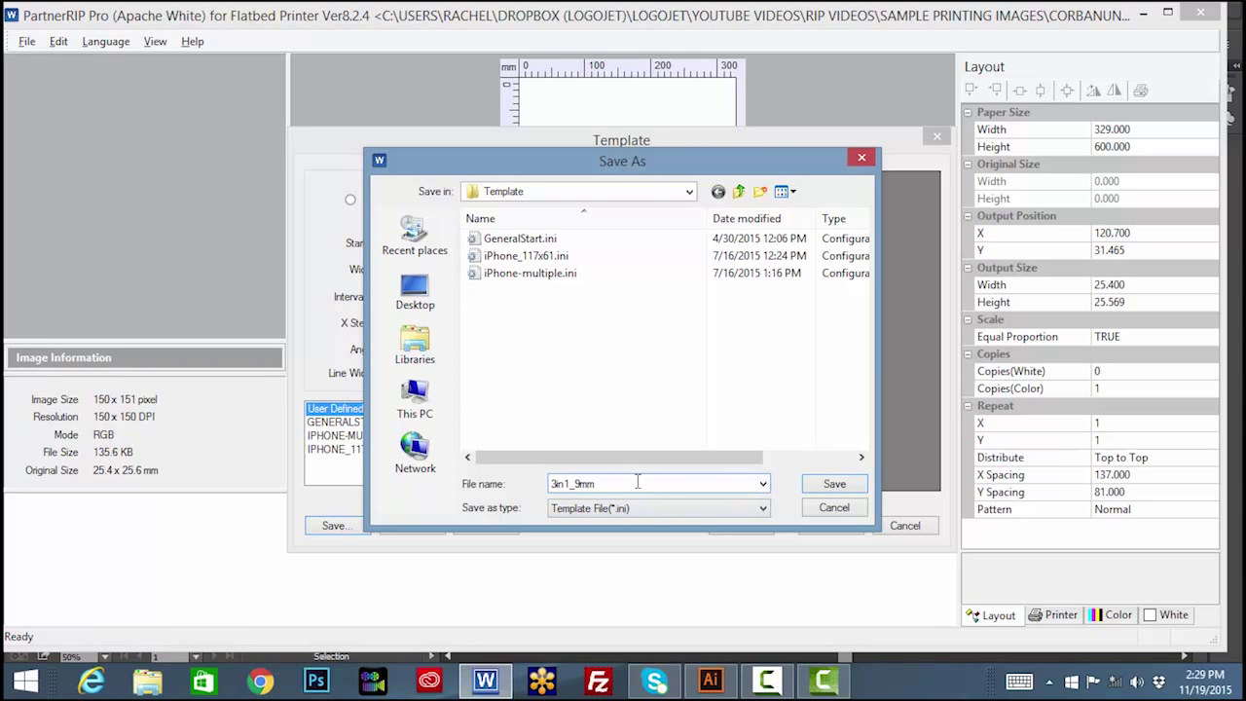
{"action": "left_click", "coordinate": [816, 486]}
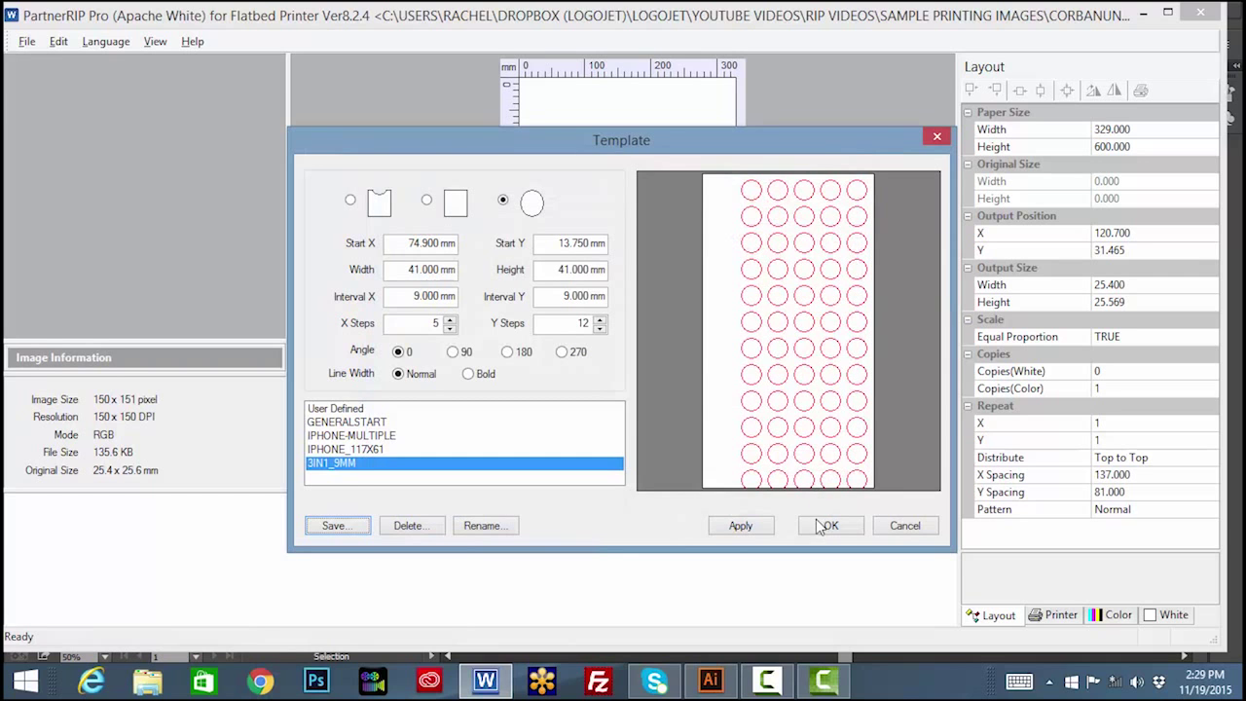
- Apply the grid and open the CorbanUniversity_Crest.png image
{"action": "left_click", "coordinate": [823, 527]}
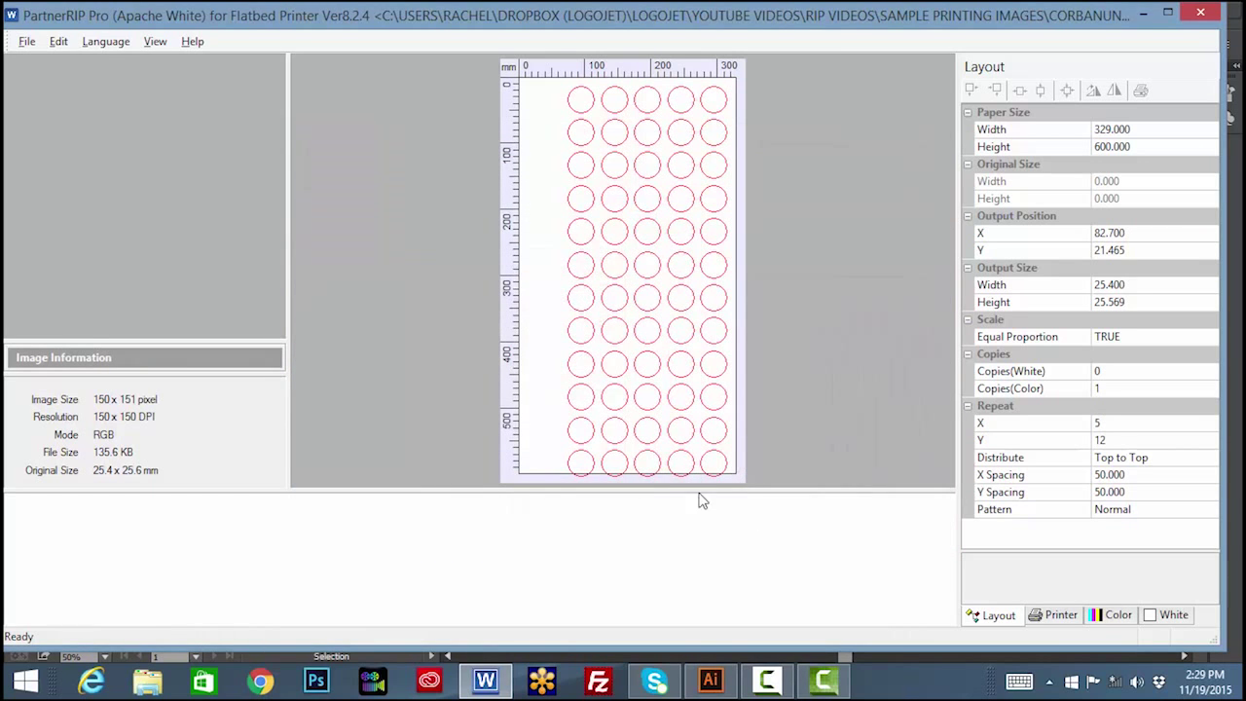
{"action": "left_click", "coordinate": [27, 41]}
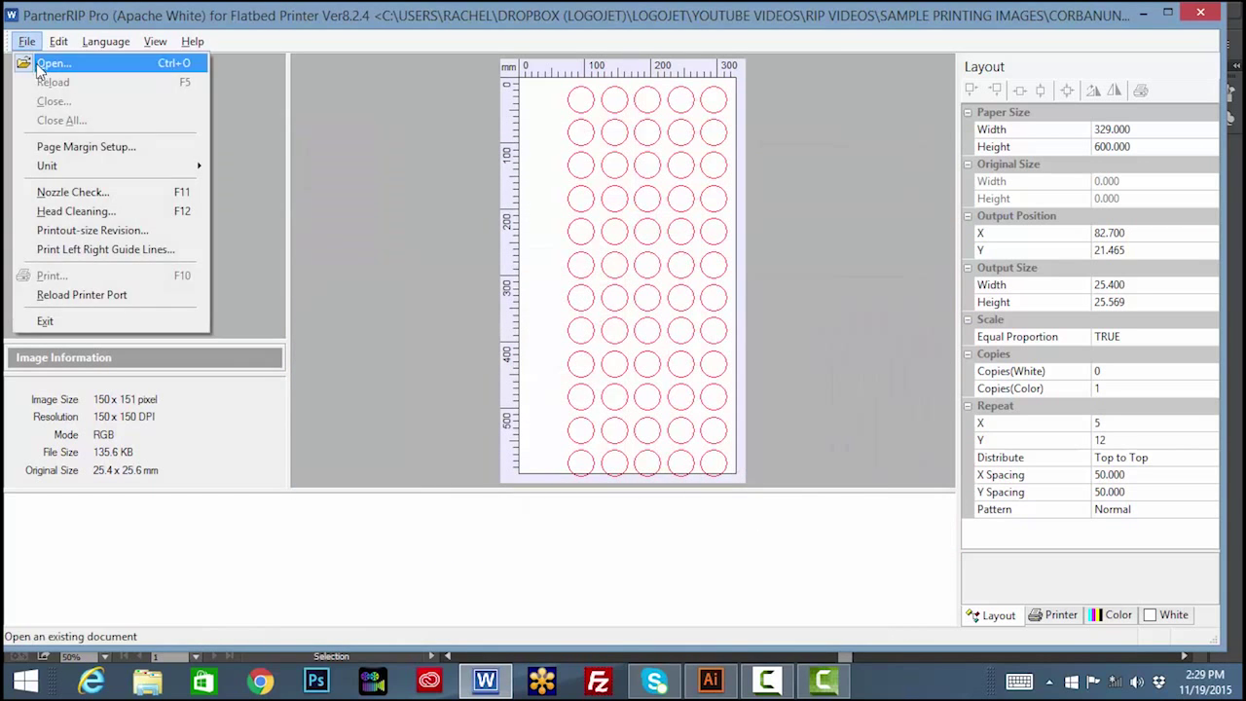
{"action": "left_click", "coordinate": [39, 63]}
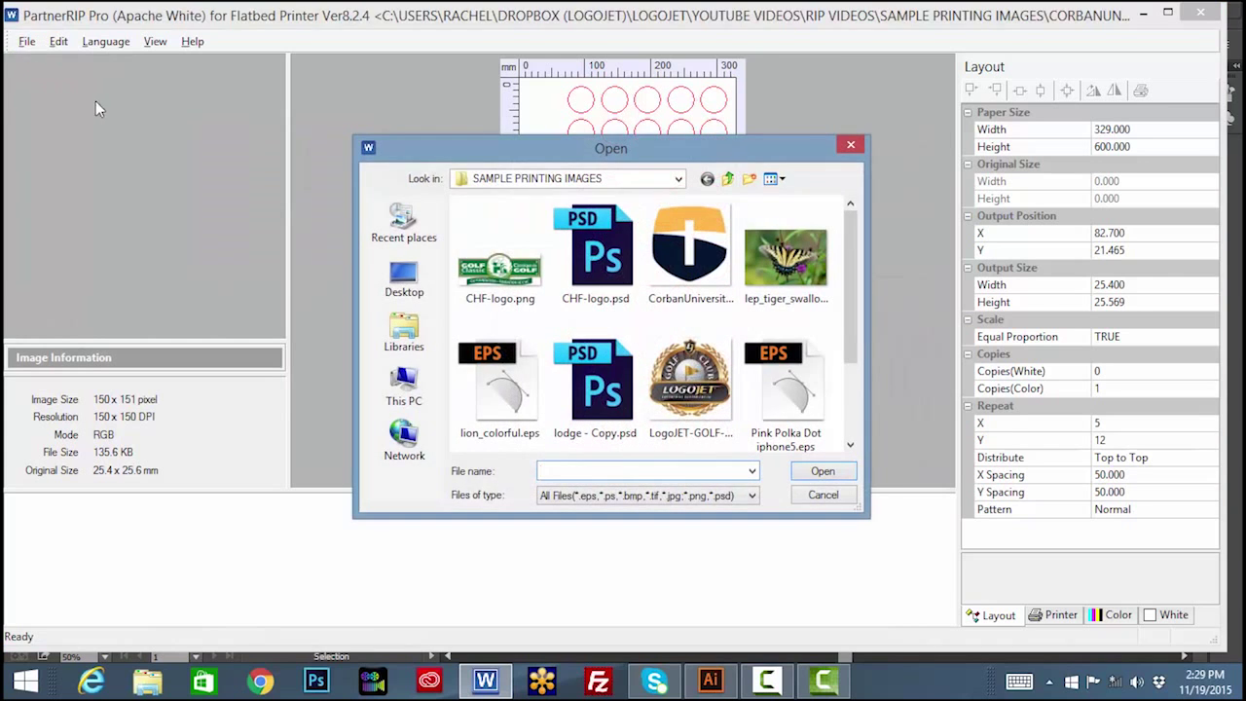
{"action": "left_click", "coordinate": [686, 265]}
{"action": "left_click", "coordinate": [822, 471]}
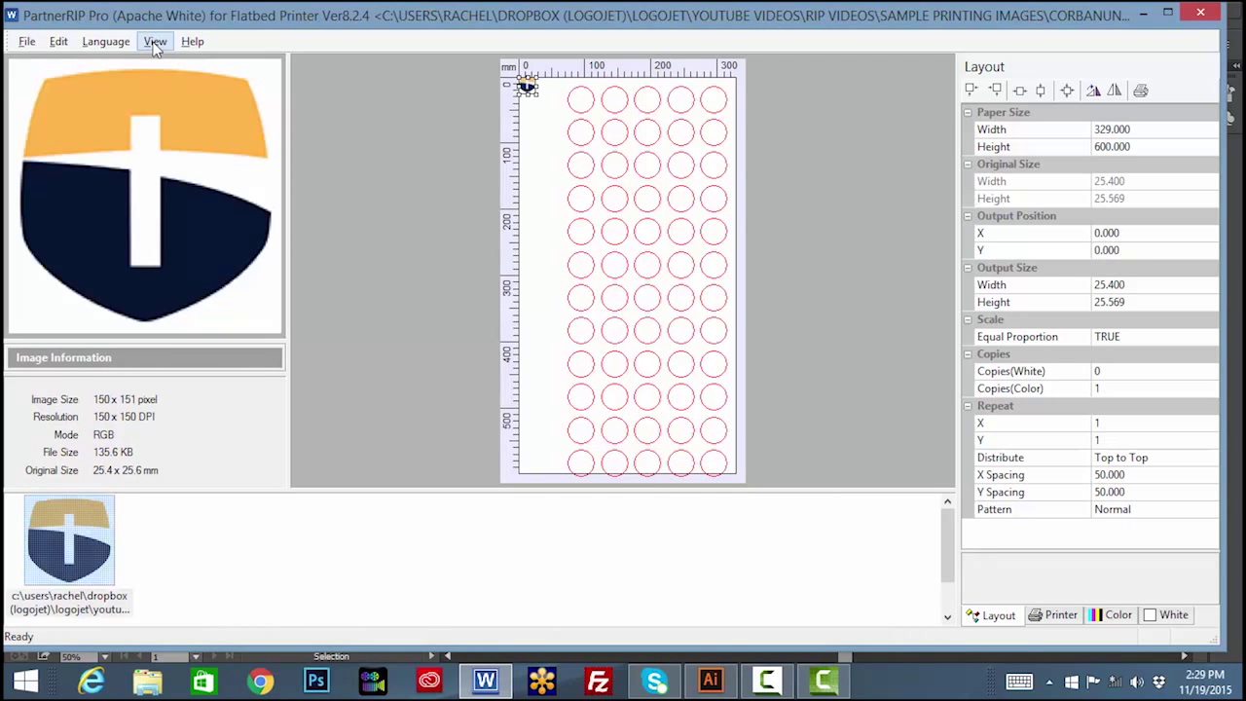
- Apply the saved 3IN1_9MM template to repeat the crest into all 60 circles
{"action": "left_click", "coordinate": [155, 40]}
{"action": "left_click", "coordinate": [178, 220]}
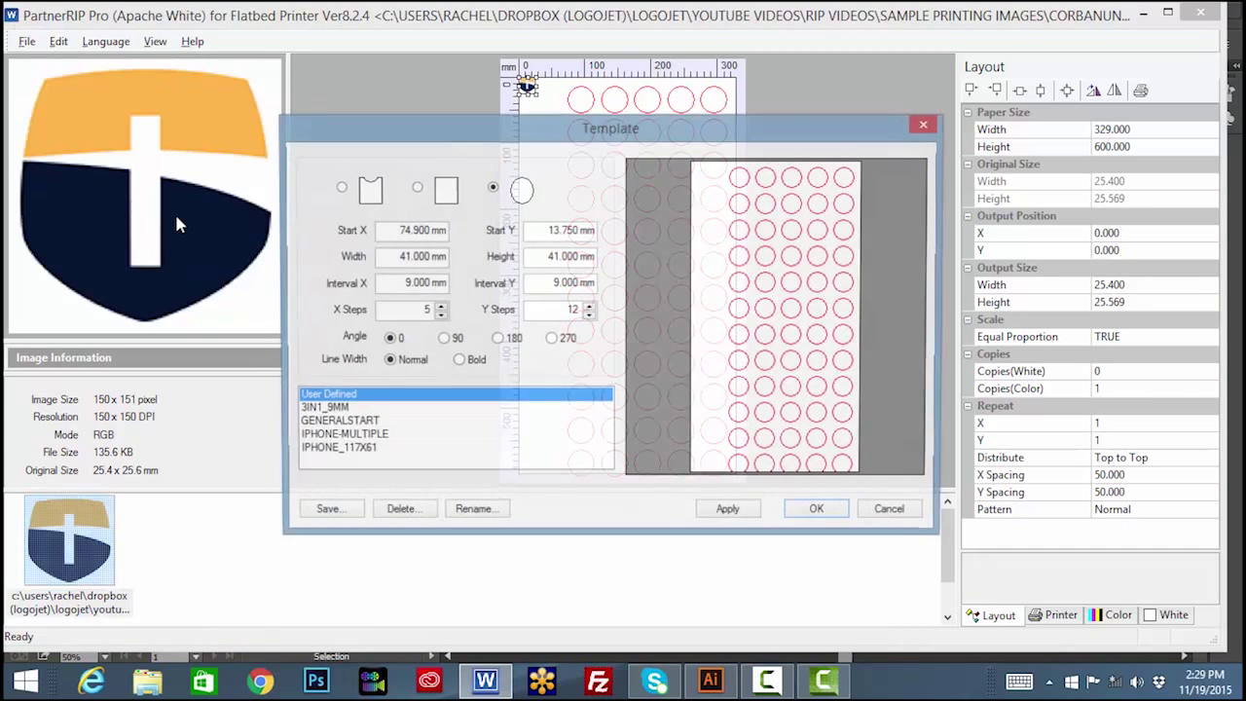
{"action": "left_click", "coordinate": [319, 410]}
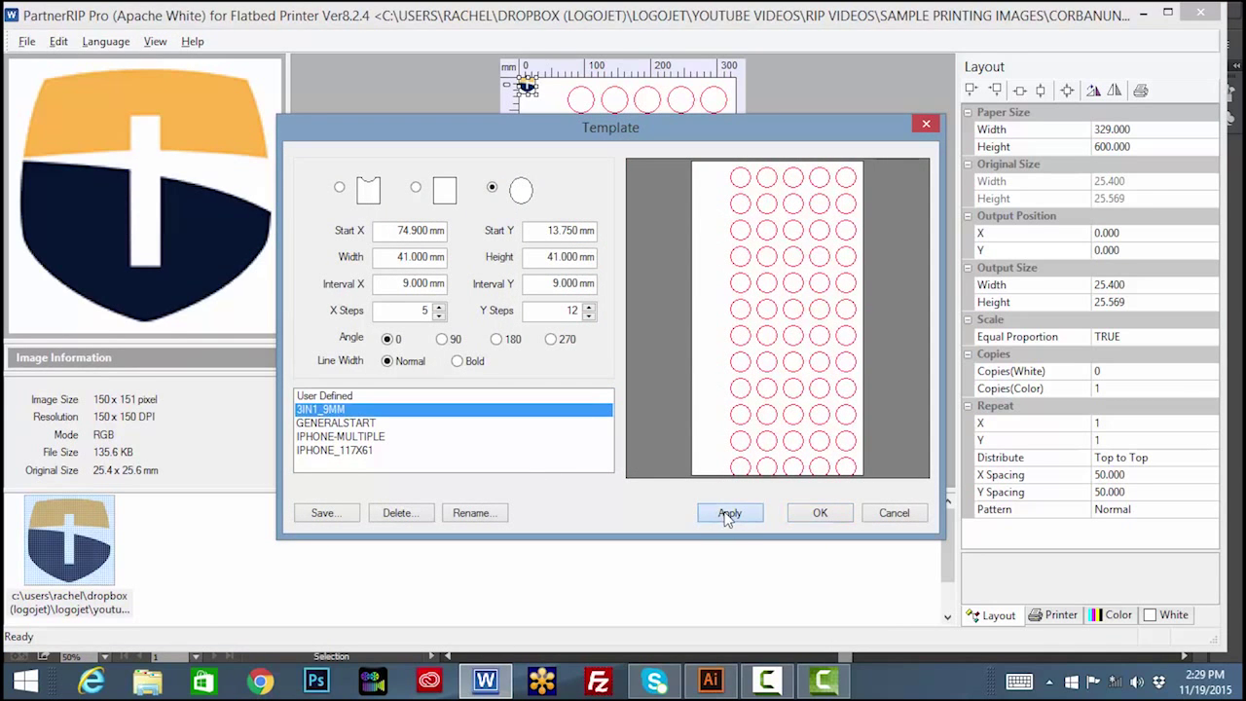
{"action": "left_click", "coordinate": [817, 516]}
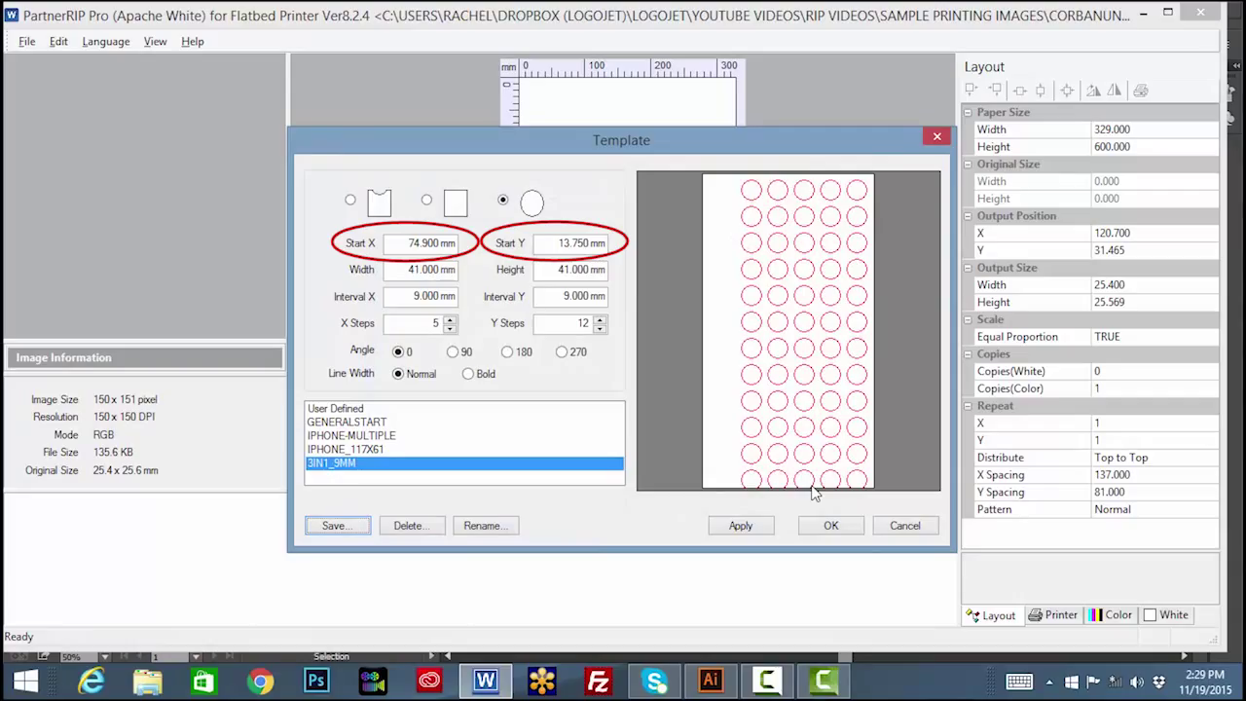
- Confirm 3IN1_9MM's Start X 74.900 mm and Start Y 13.750 mm, then close the settings
{"action": "left_click", "coordinate": [830, 524]}
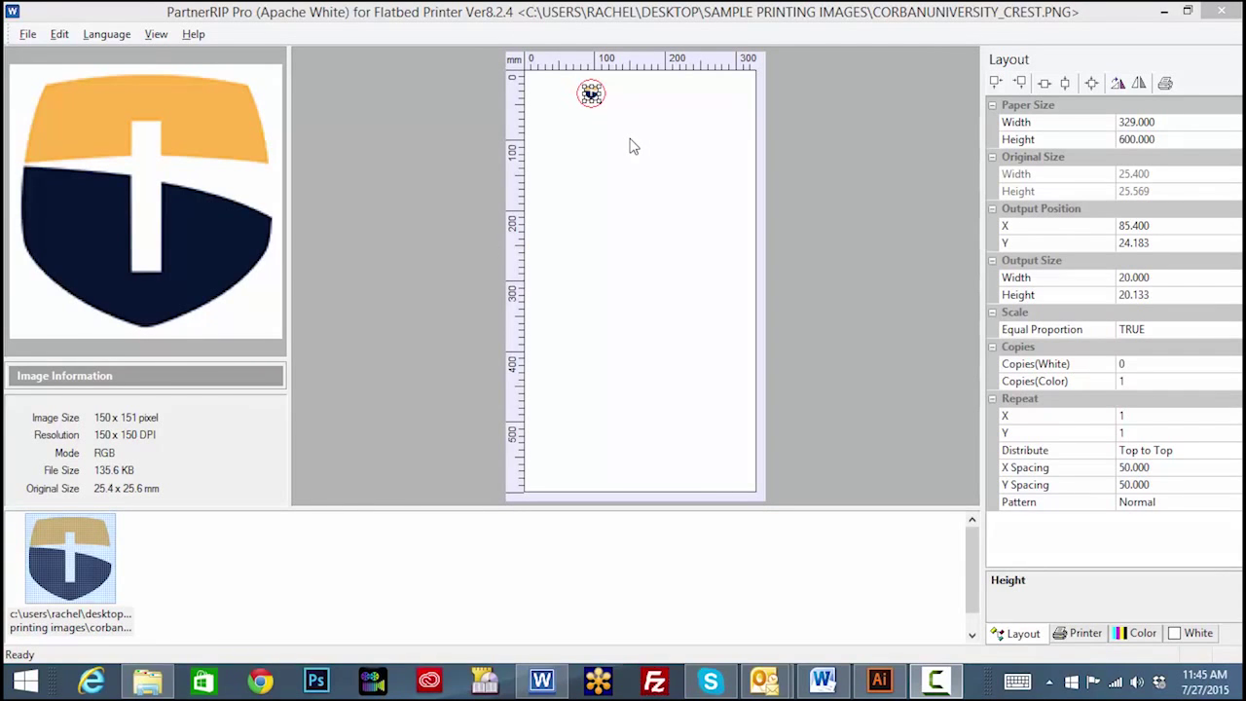
{"action": "left_click", "coordinate": [156, 36]}
{"action": "left_click", "coordinate": [209, 210]}
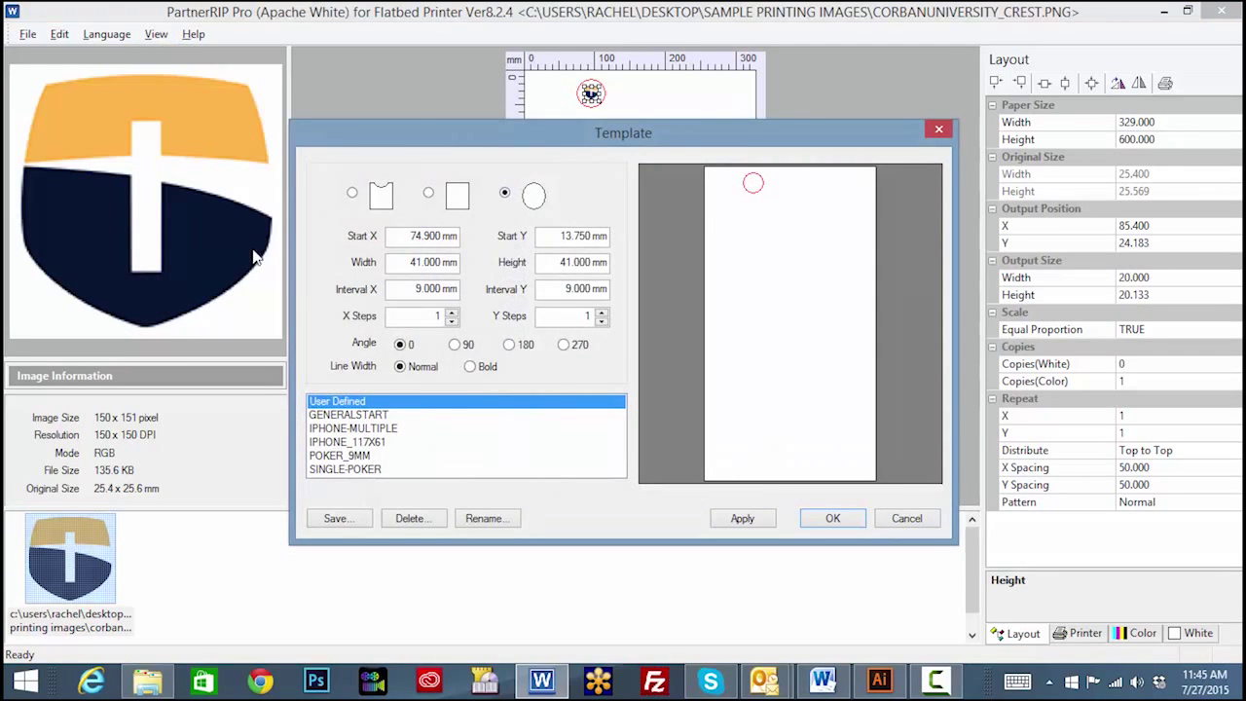
{"action": "left_click", "coordinate": [366, 429]}
{"action": "left_click", "coordinate": [364, 455]}
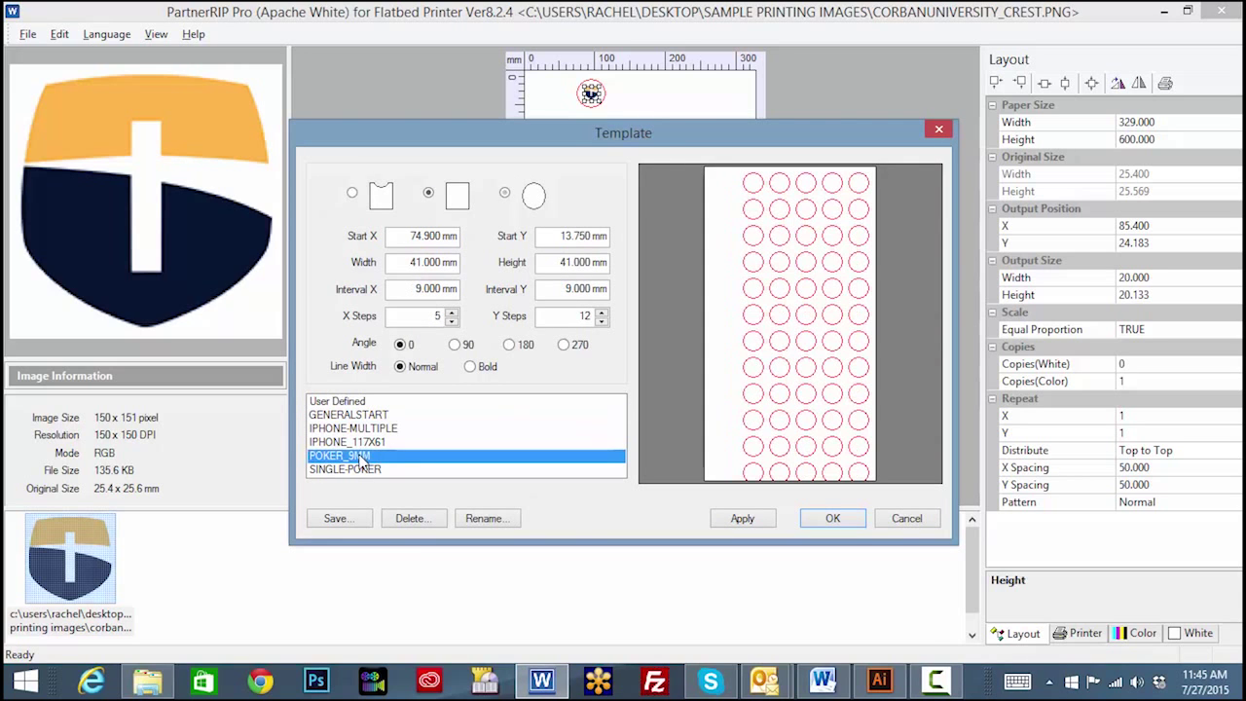
{"action": "left_click", "coordinate": [907, 518]}
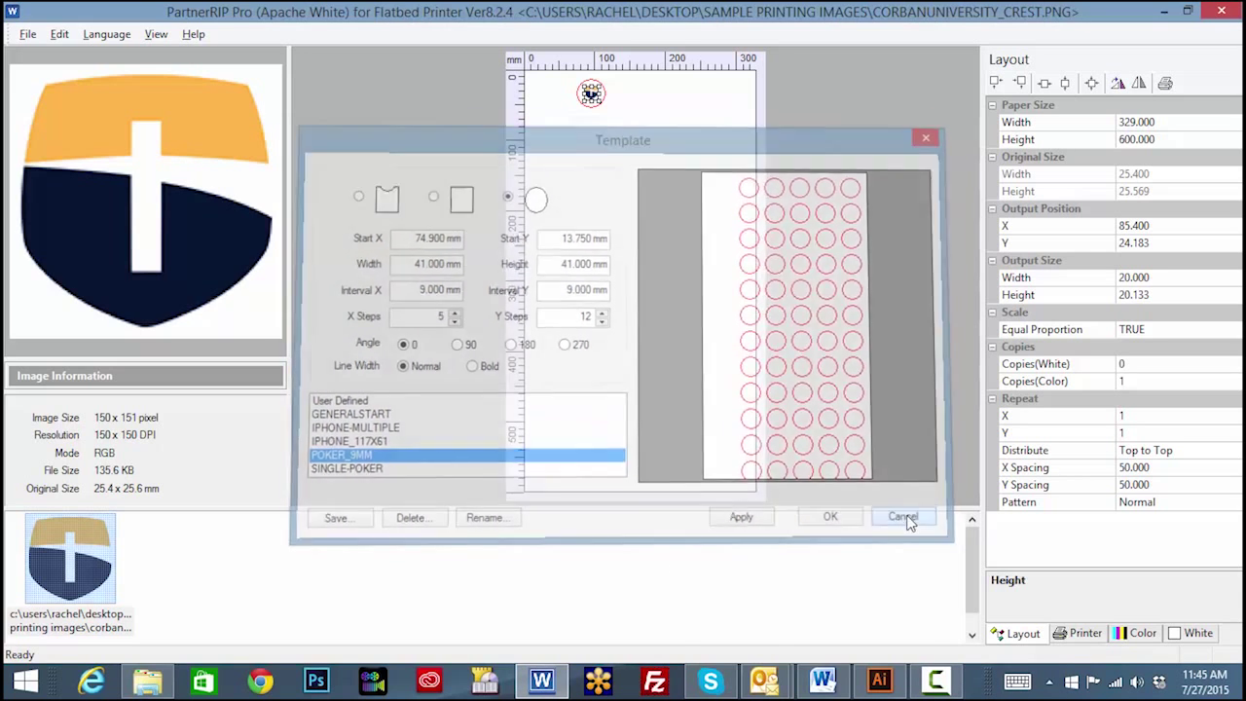
{"action": "left_click", "coordinate": [156, 683]}
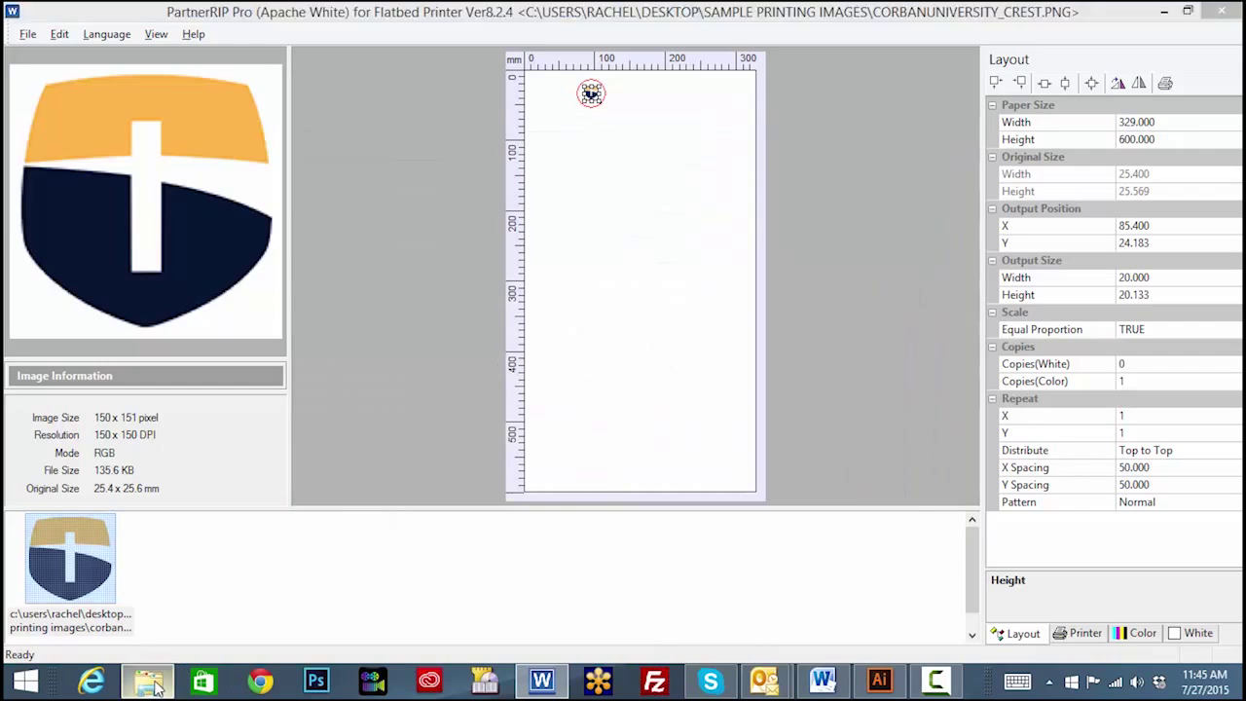
- Browse to C:\PartnerRIP\Template and select the iPhone_117x61.ini template file
{"action": "double_click", "coordinate": [206, 413]}
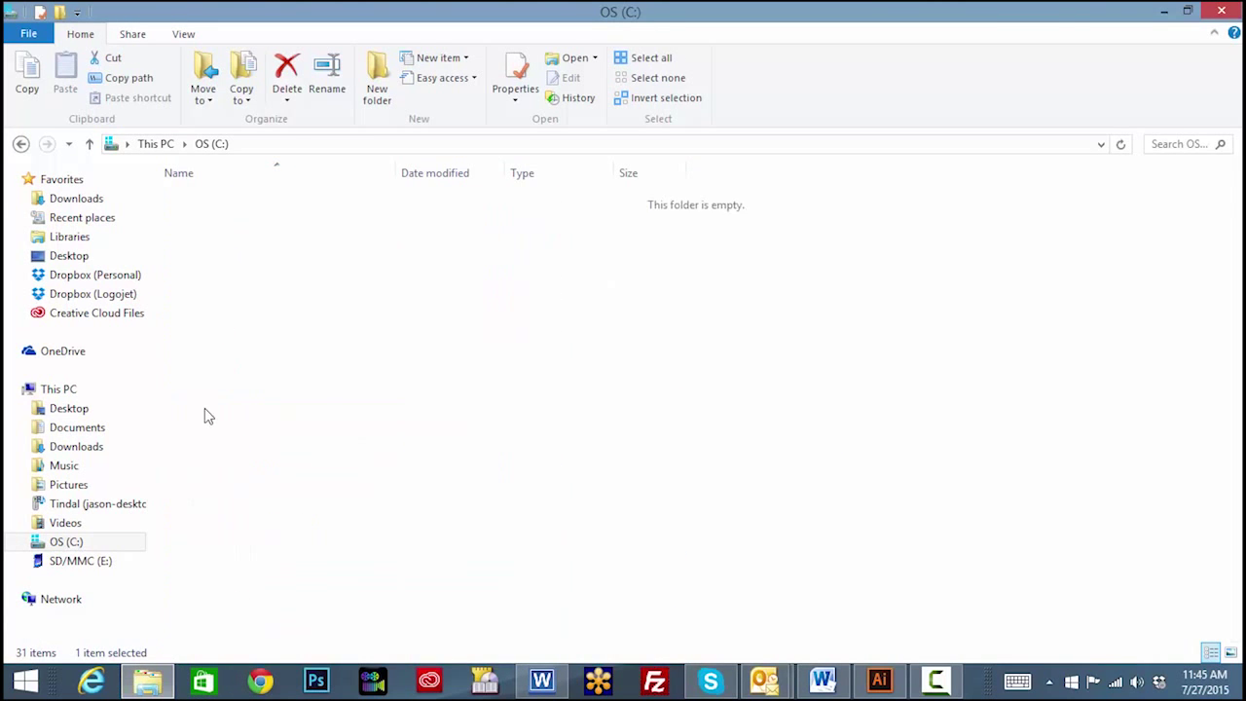
{"action": "double_click", "coordinate": [209, 413]}
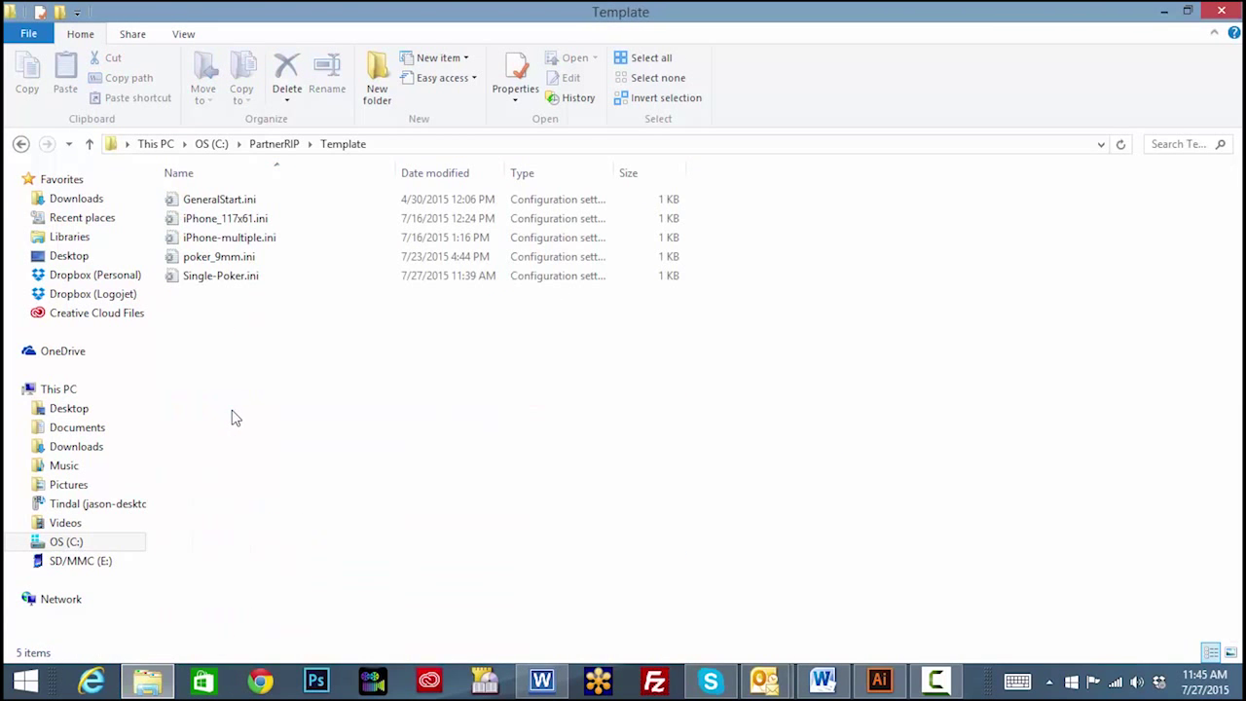
{"action": "left_click", "coordinate": [276, 224]}
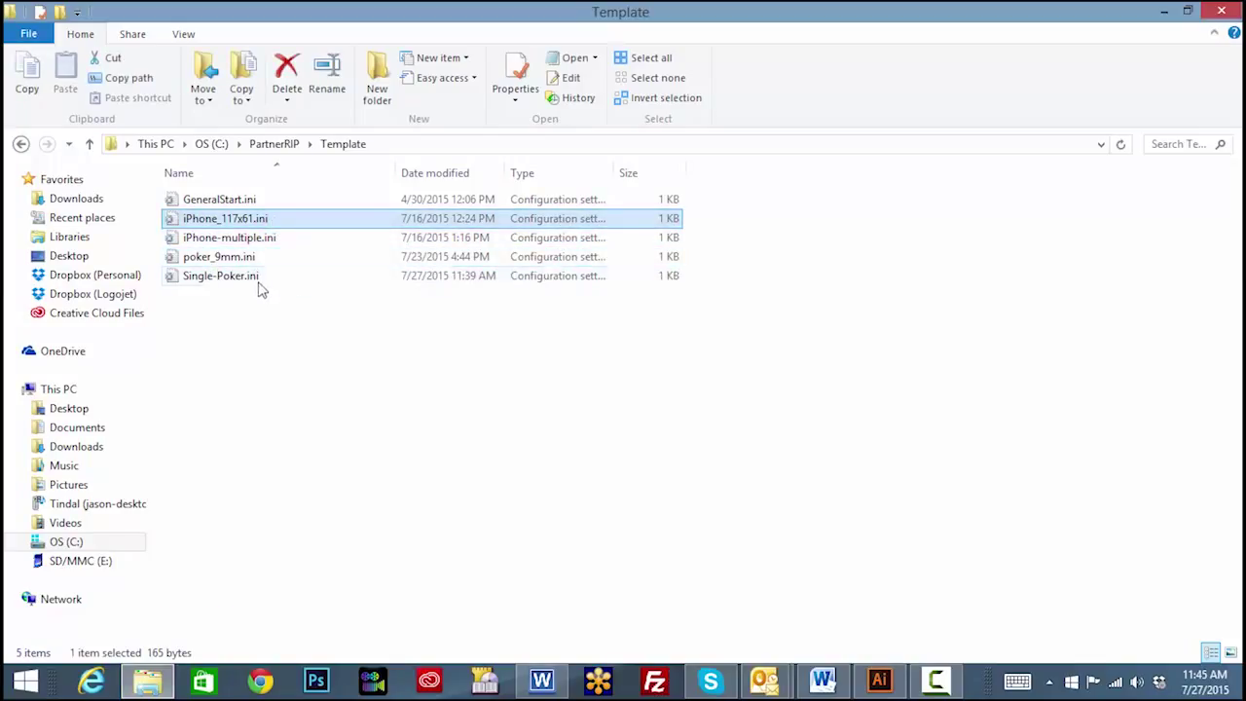